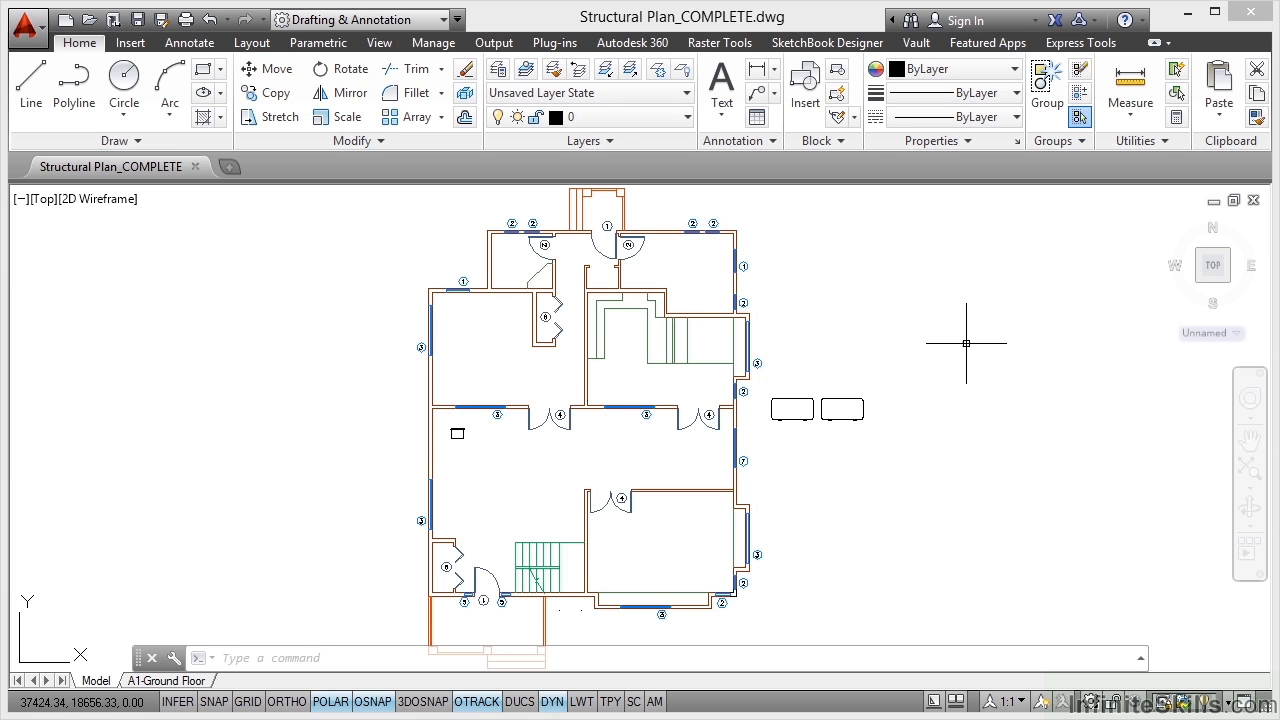
# Erase the small square block inside the large room and the two rounded rectangular blocks outside the floor plan
pyautogui.click(457, 432)
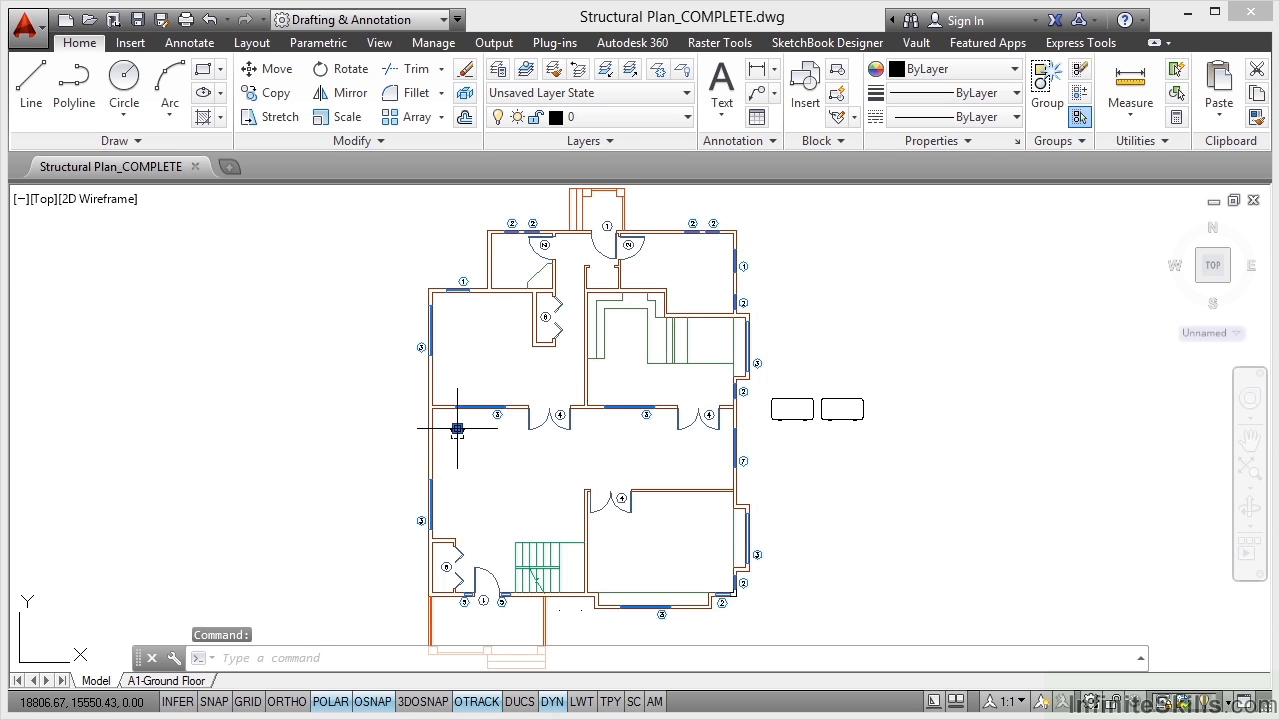
pyautogui.click(805, 400)
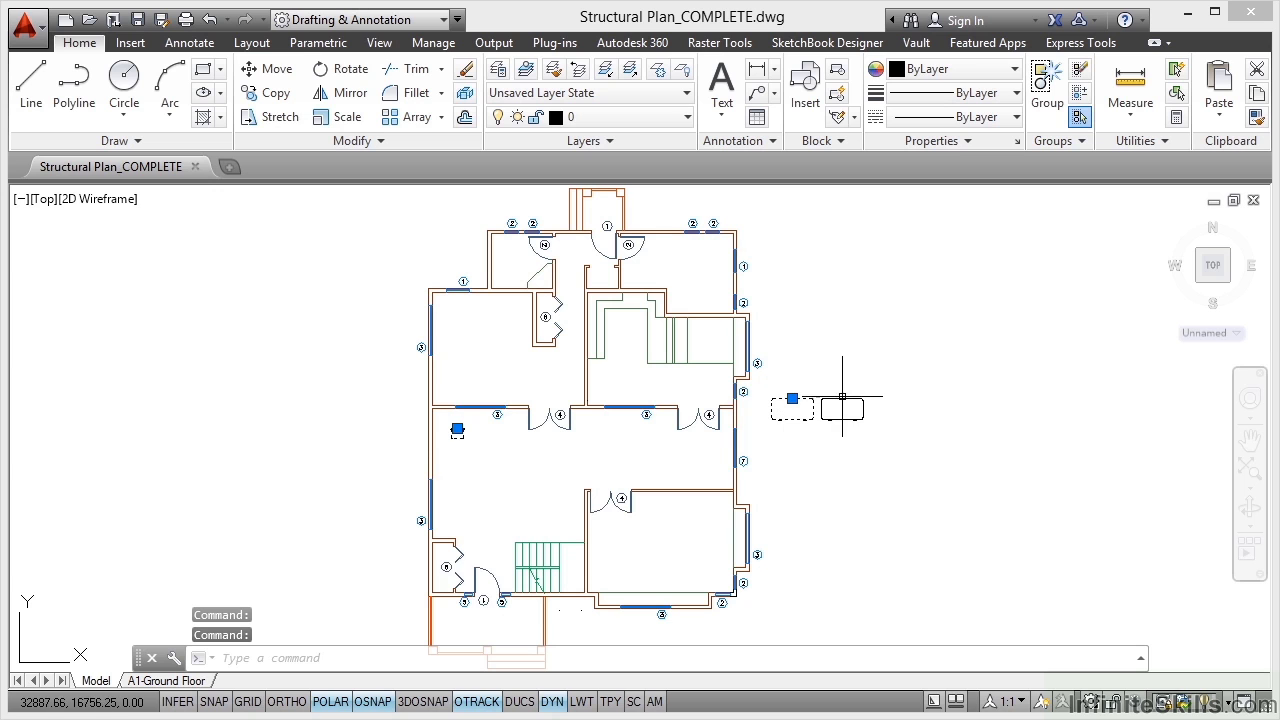
pyautogui.click(842, 398)
pyautogui.press('Delete')
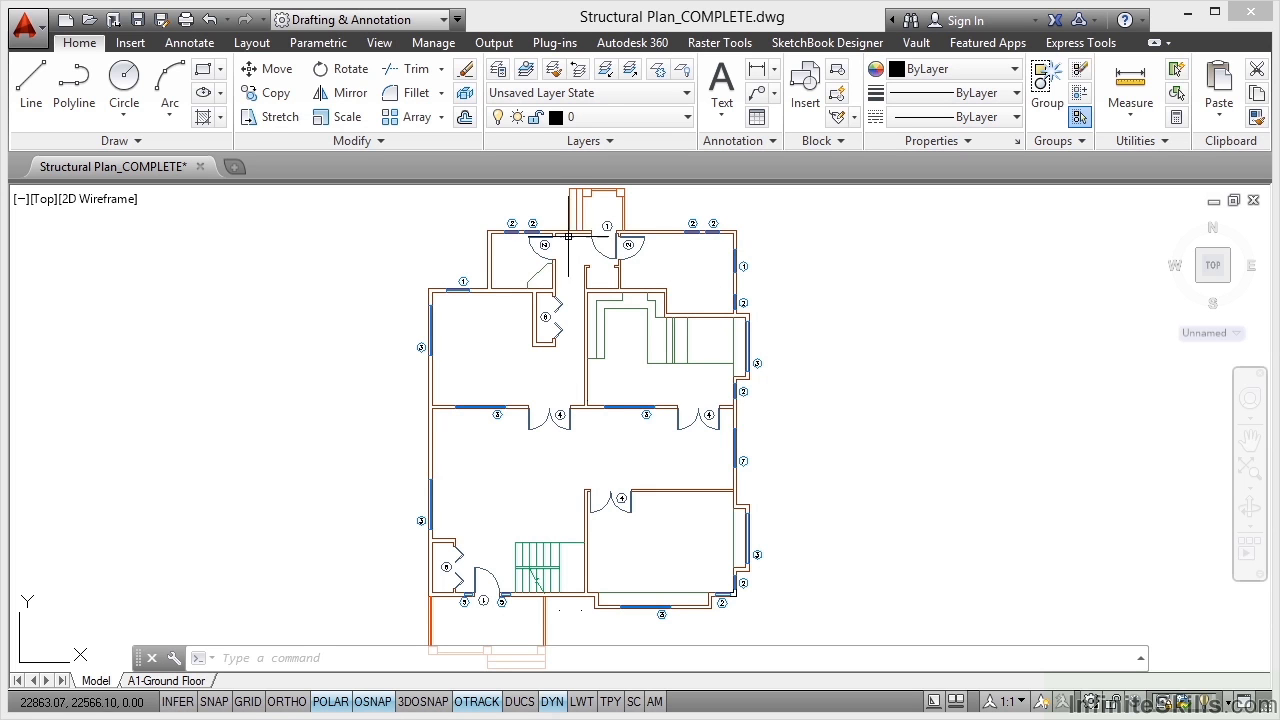
# Erase the four windows in the plan's uppermost exterior wall and the three single doors around the rear entrance
pyautogui.click(512, 227)
pyautogui.click(532, 224)
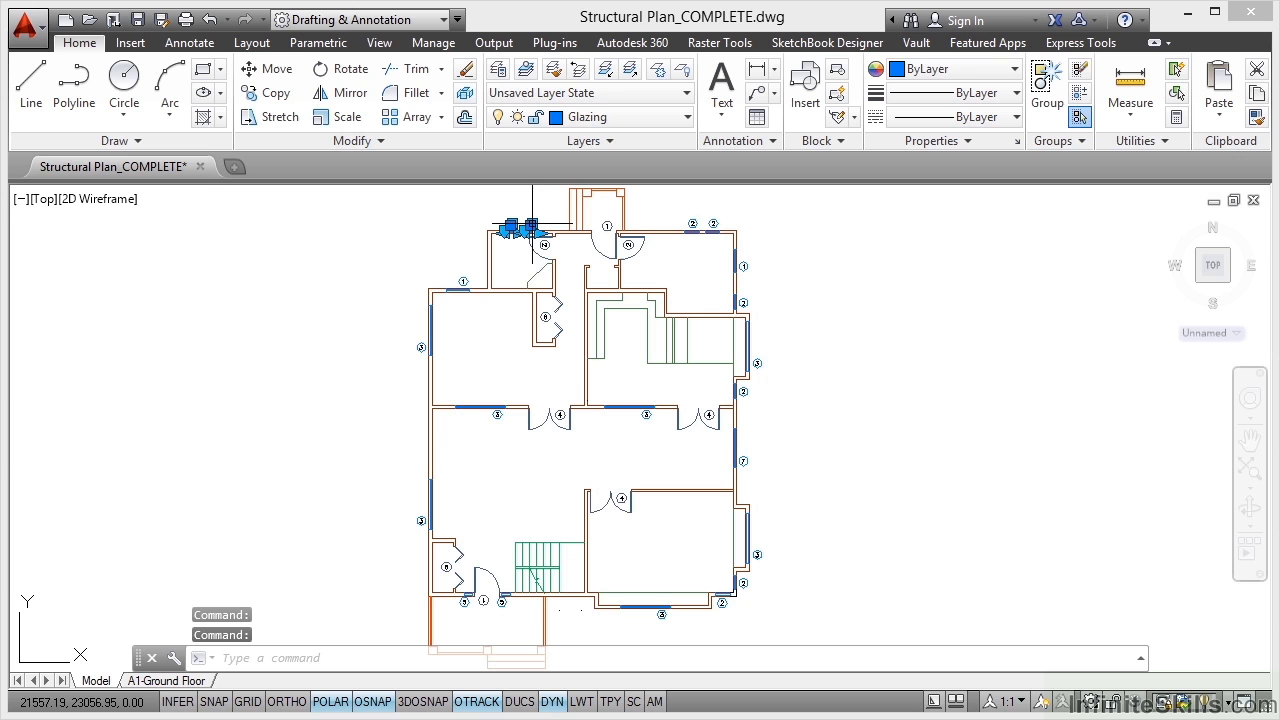
pyautogui.click(699, 228)
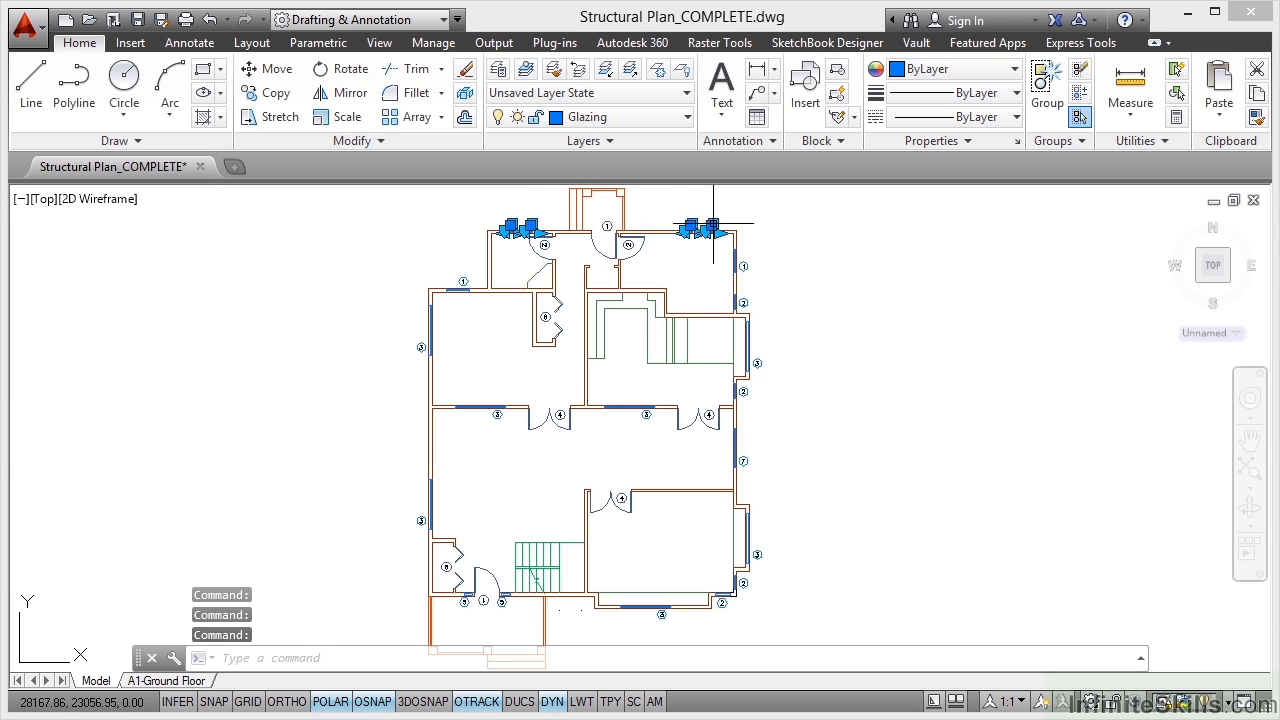
pyautogui.click(607, 228)
pyautogui.click(628, 244)
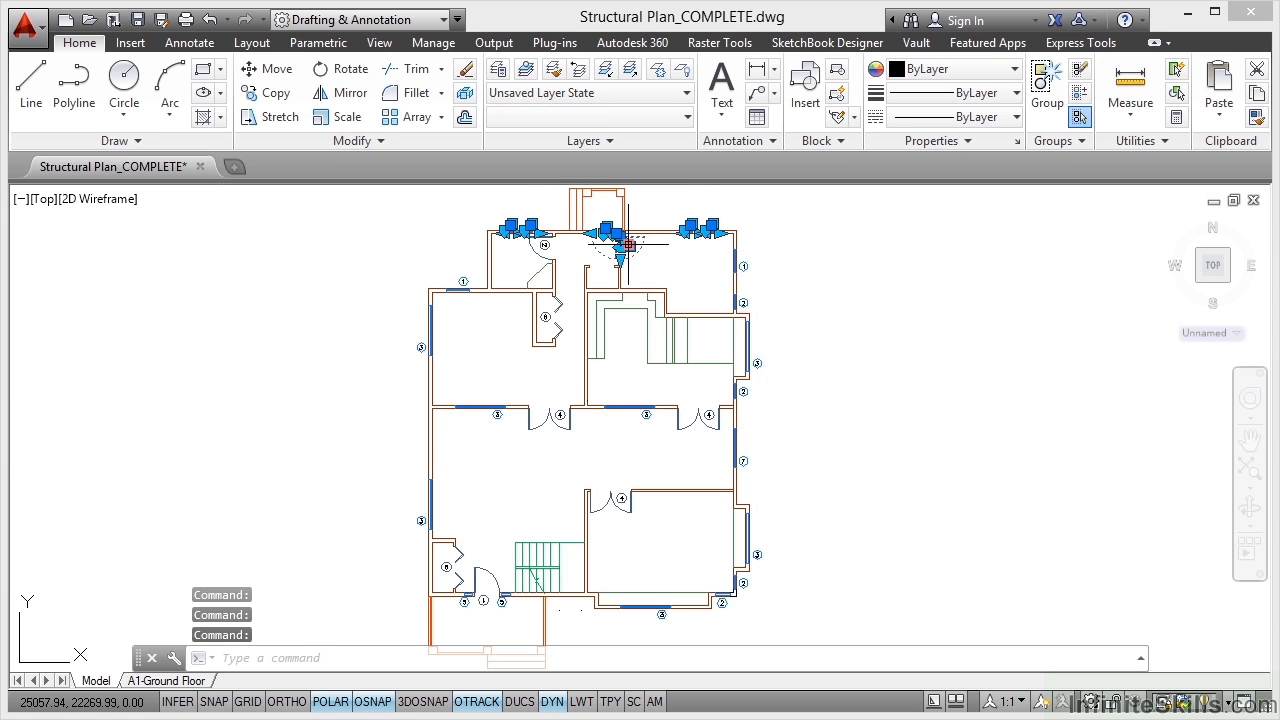
pyautogui.press('Delete')
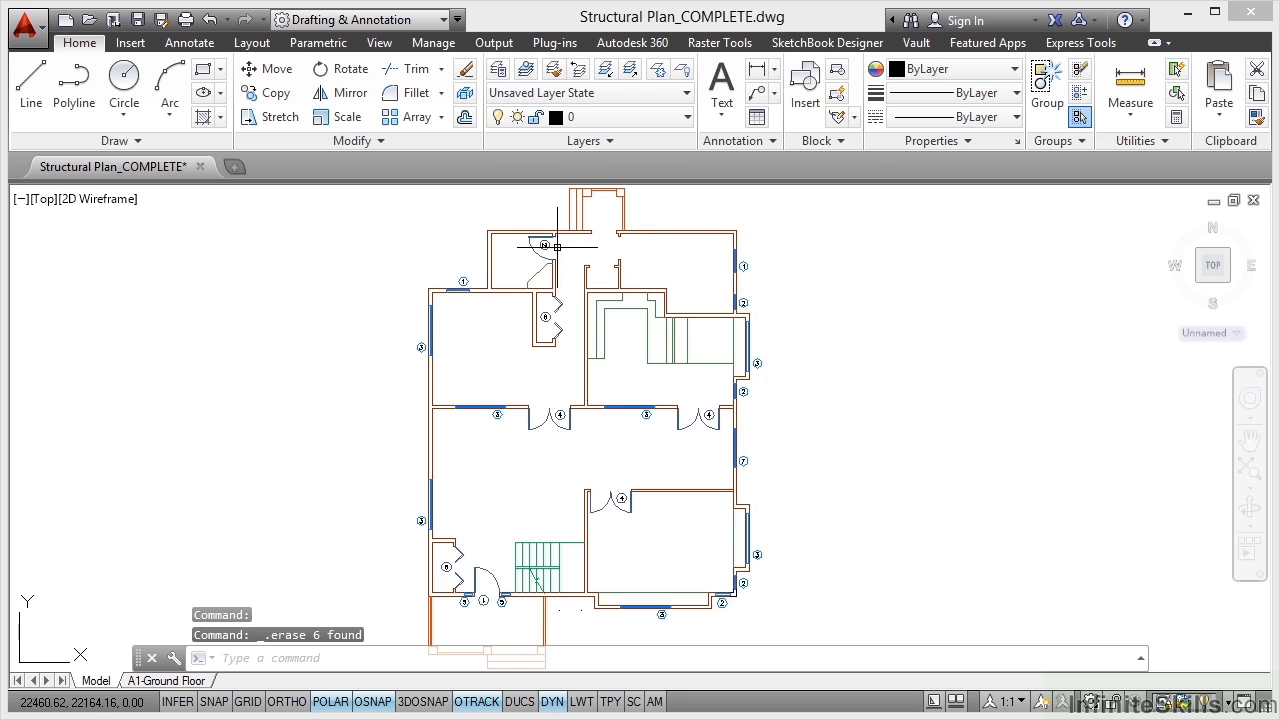
pyautogui.click(538, 249)
pyautogui.press('Delete')
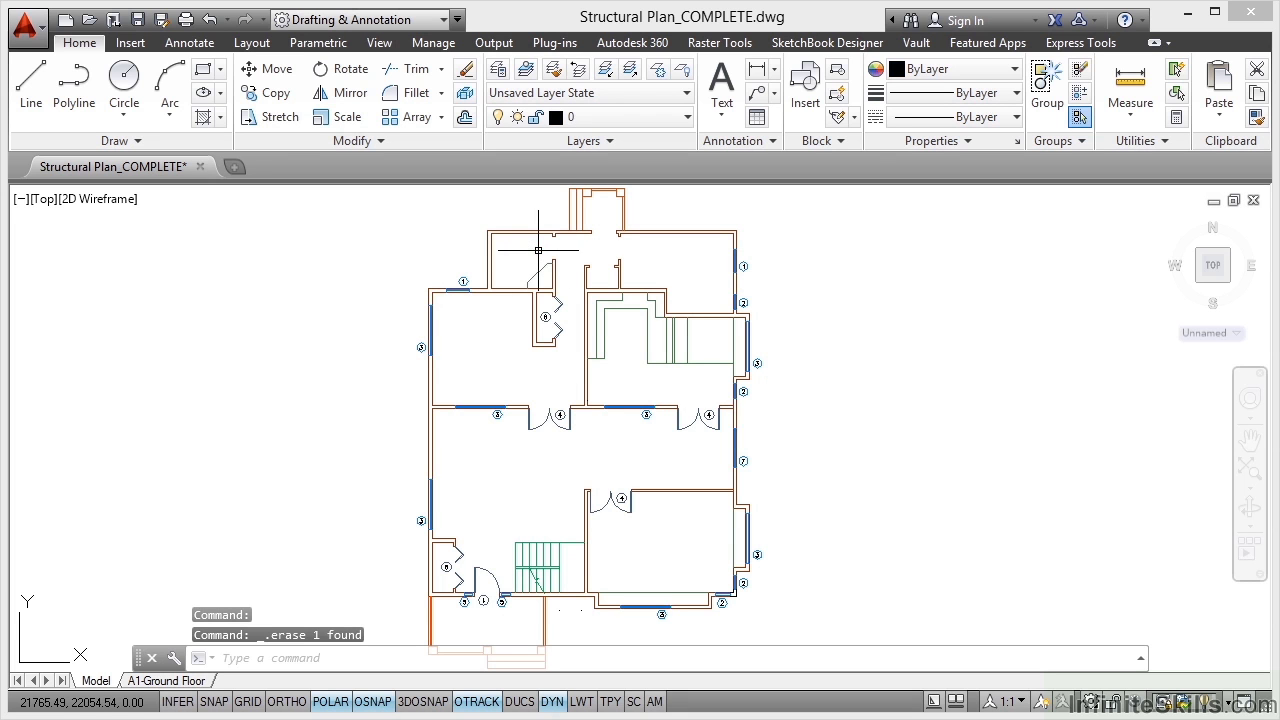
# Erase the two windows tagged 1 in the plan's upper walls and the bifold door of the upper closet
pyautogui.click(465, 284)
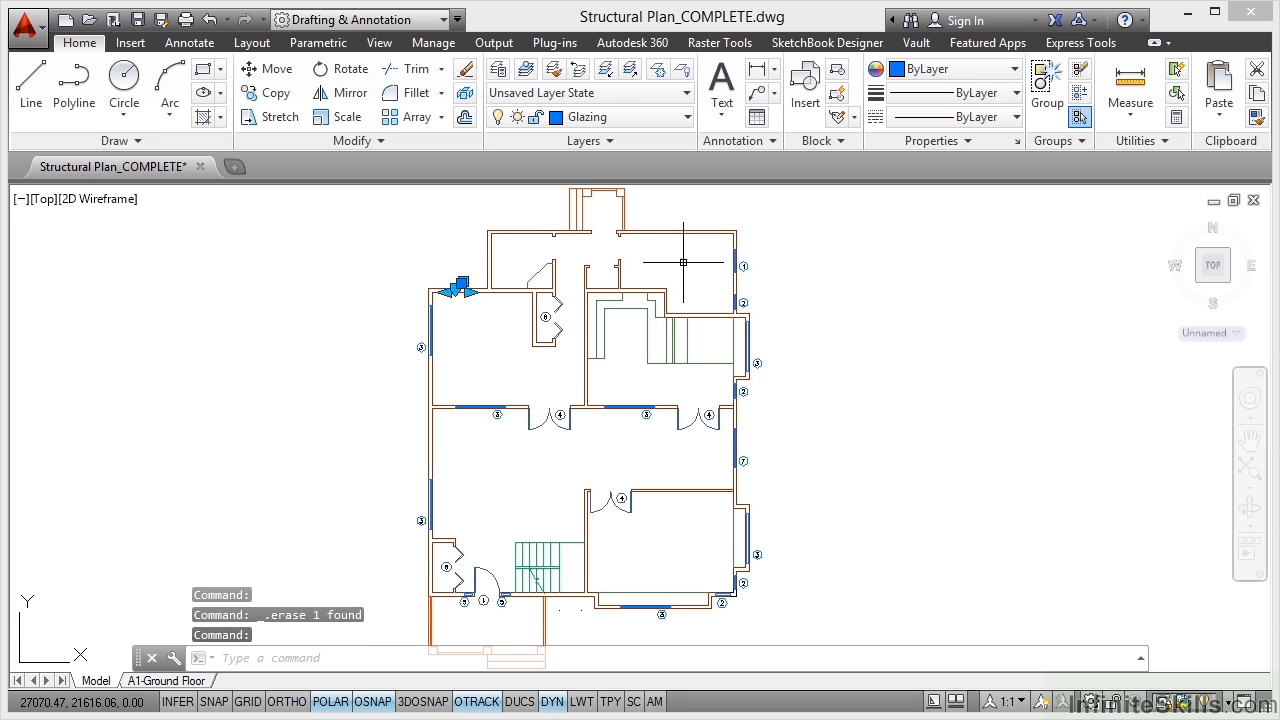
pyautogui.click(739, 265)
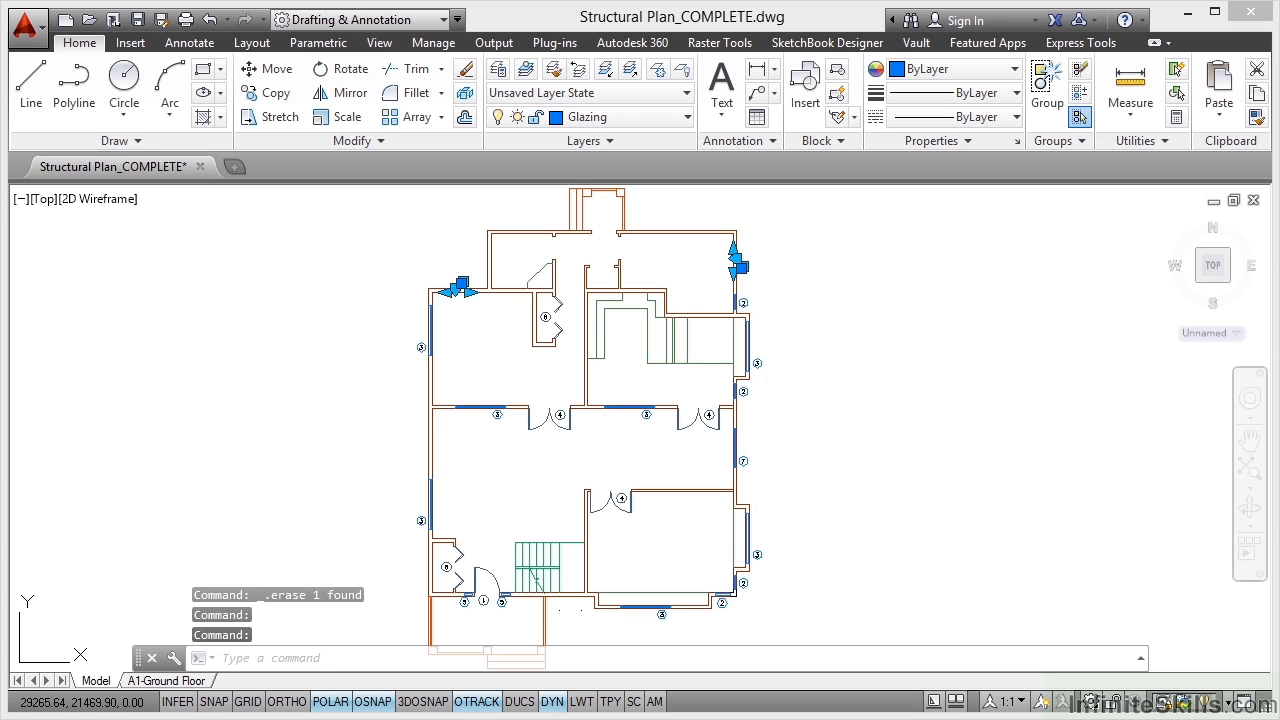
pyautogui.press('Delete')
pyautogui.click(545, 316)
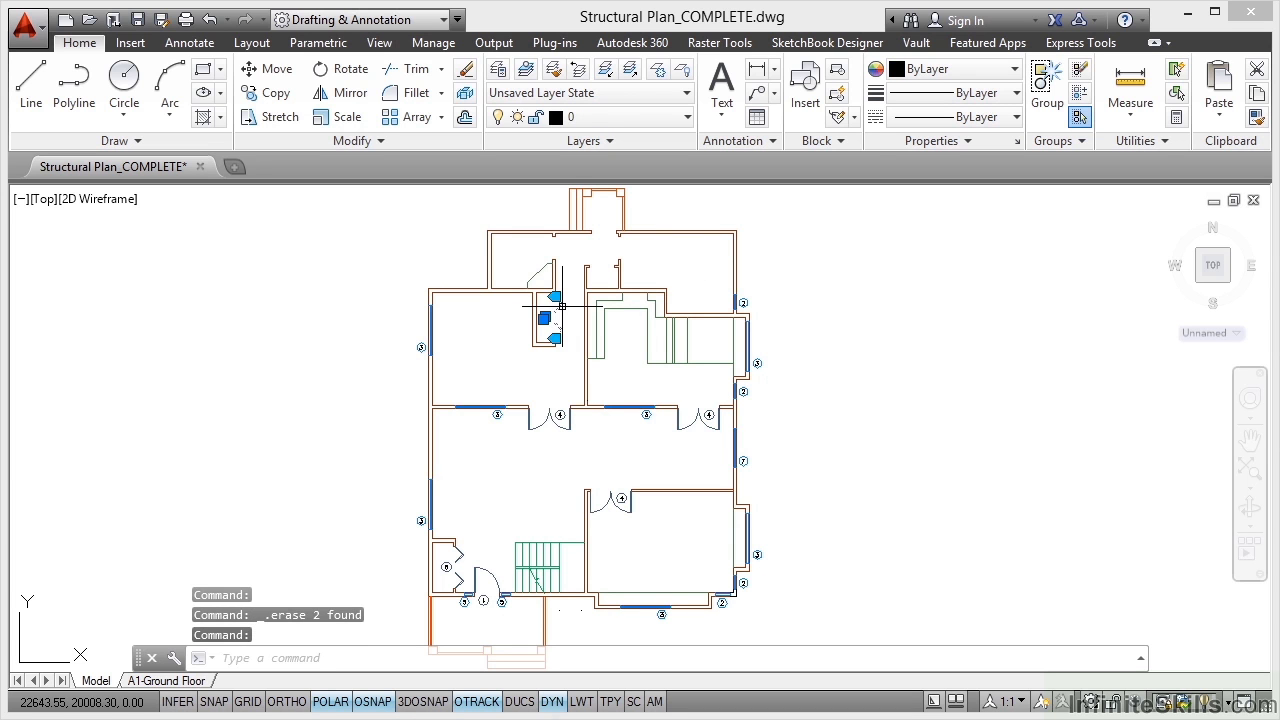
pyautogui.press('Delete')
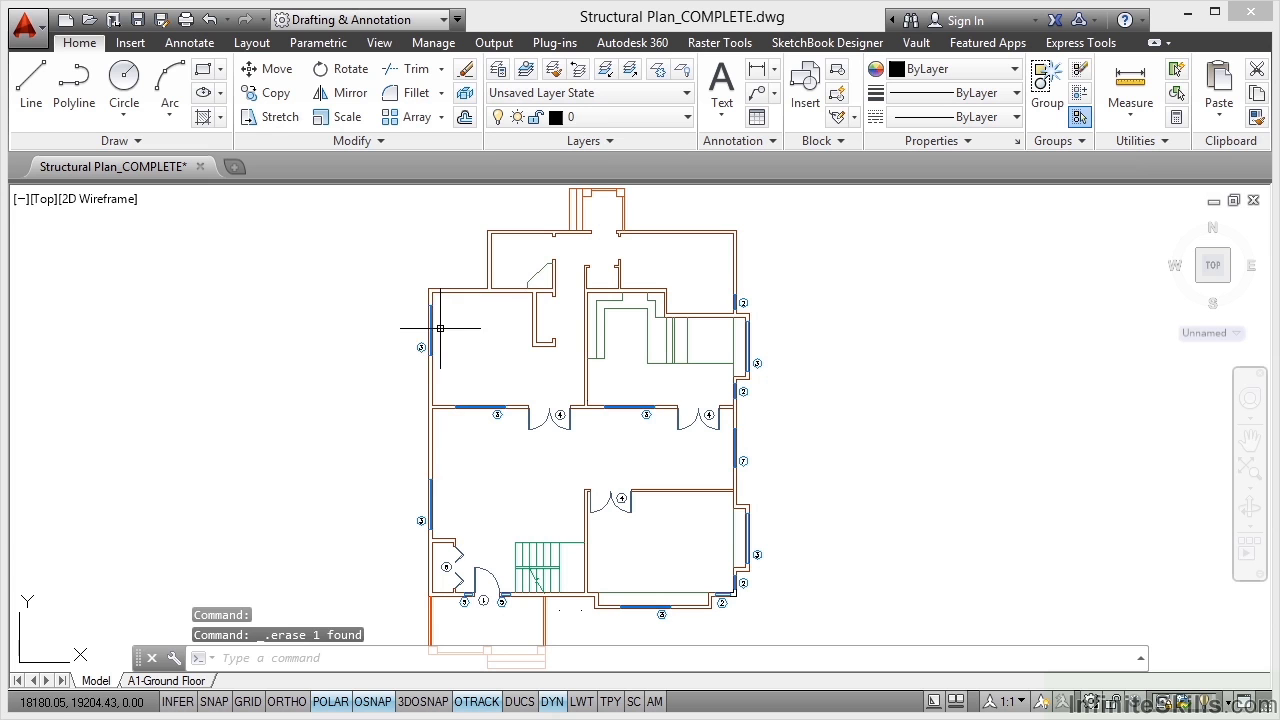
# Erase the mid-plan exterior wall windows, plus both double doors and both windows in the horizontal interior wall
pyautogui.click(424, 345)
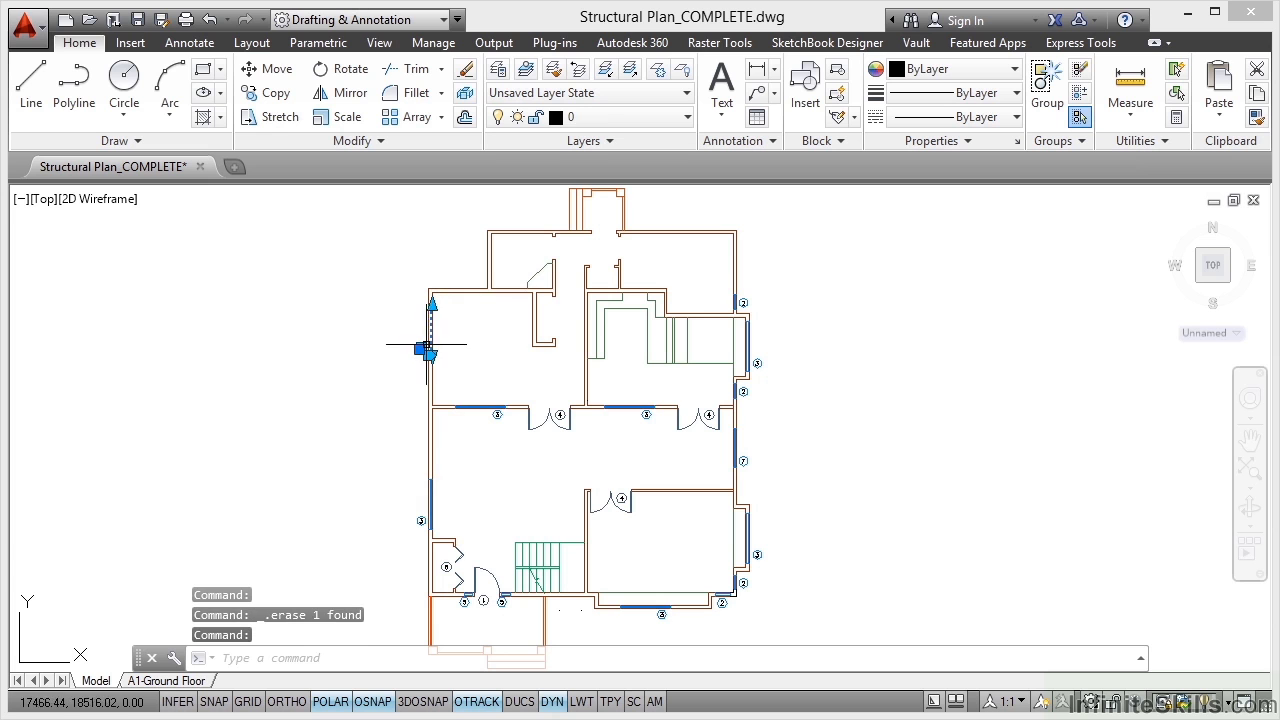
pyautogui.click(740, 300)
pyautogui.click(745, 345)
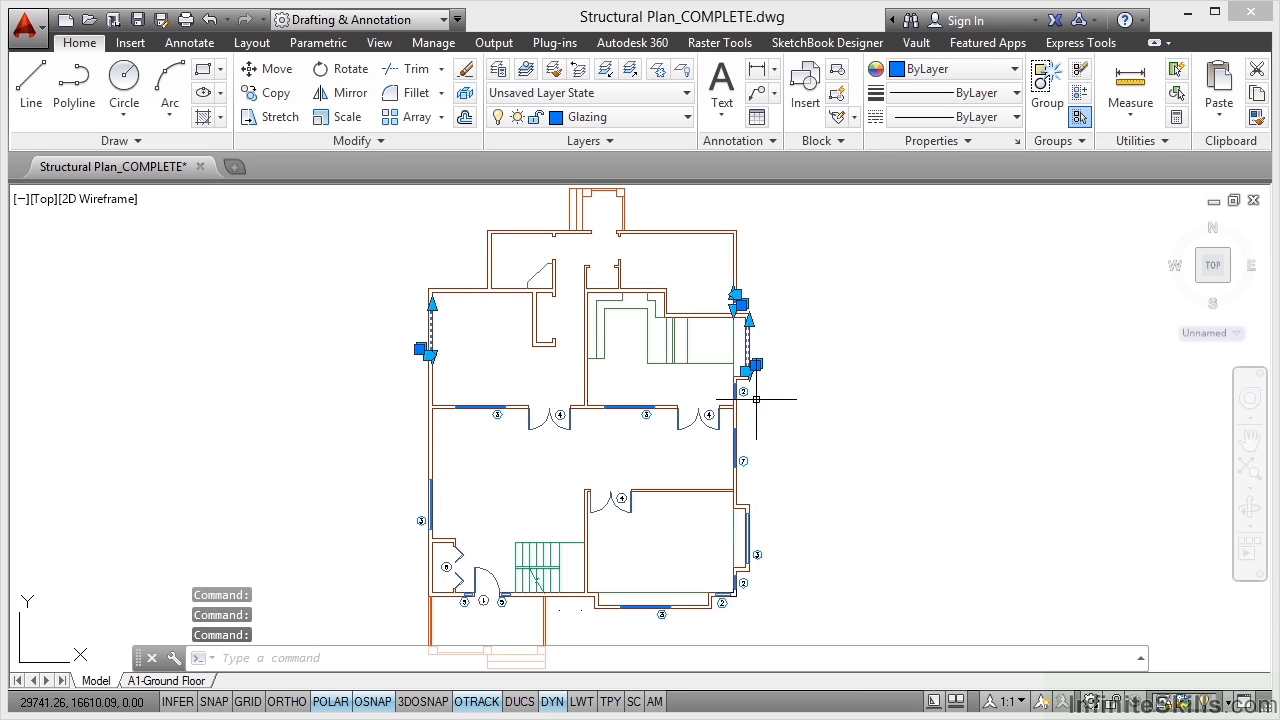
pyautogui.click(705, 418)
pyautogui.click(557, 420)
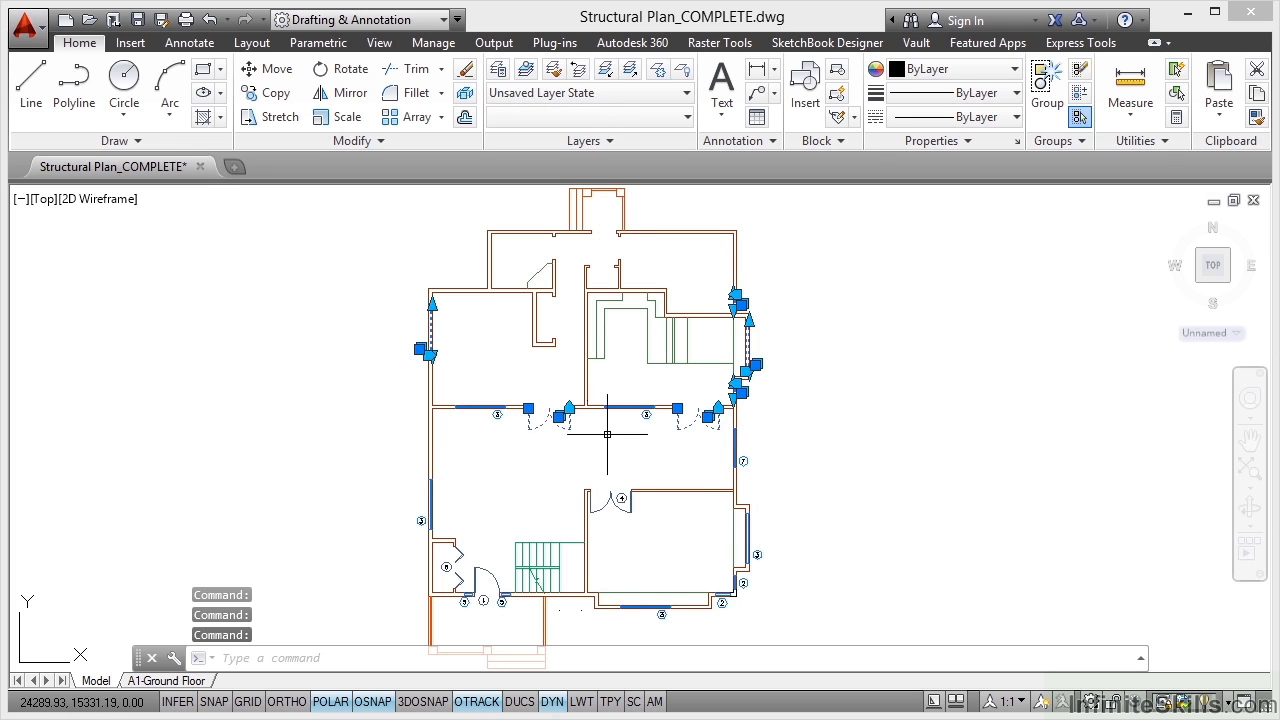
pyautogui.click(628, 407)
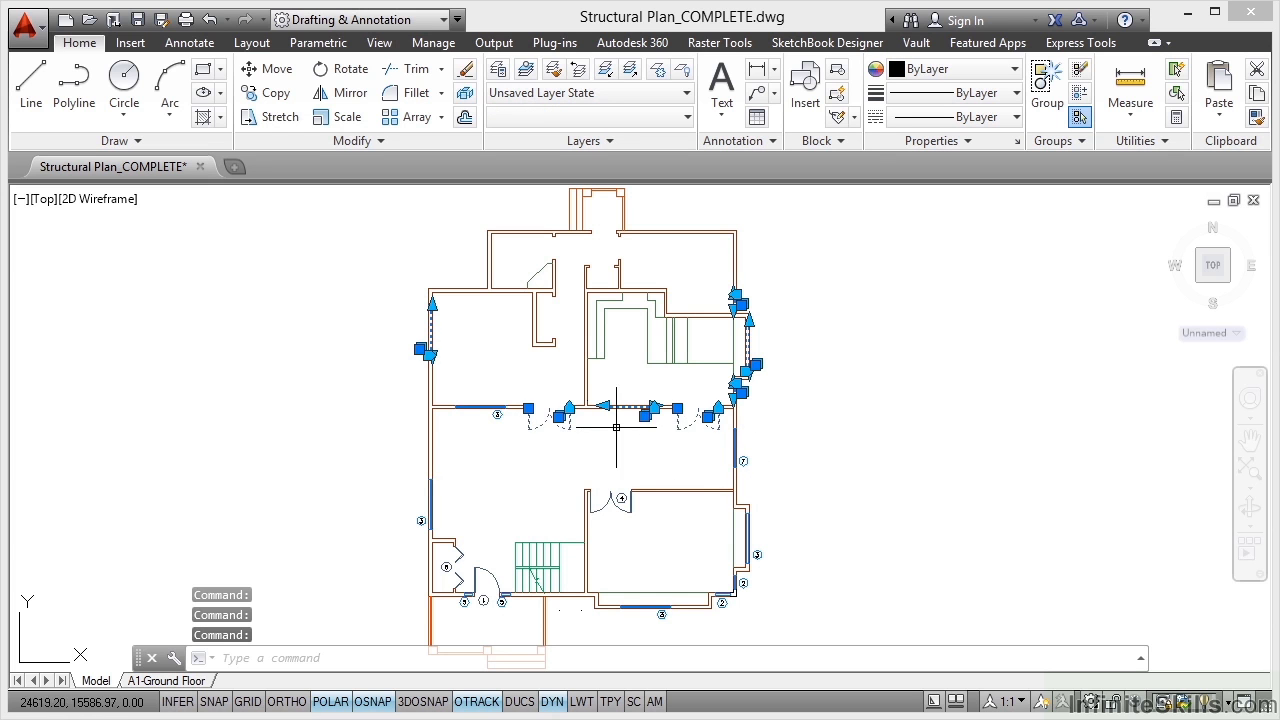
pyautogui.click(498, 409)
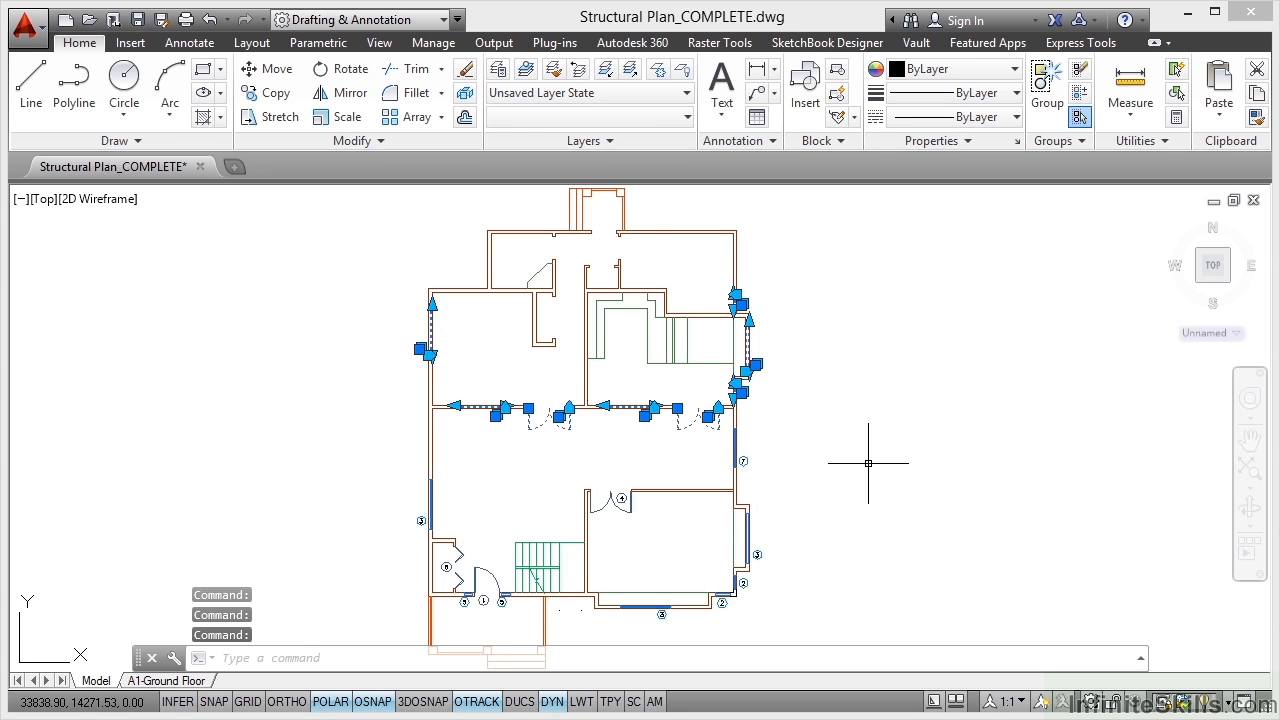
pyautogui.press('Delete')
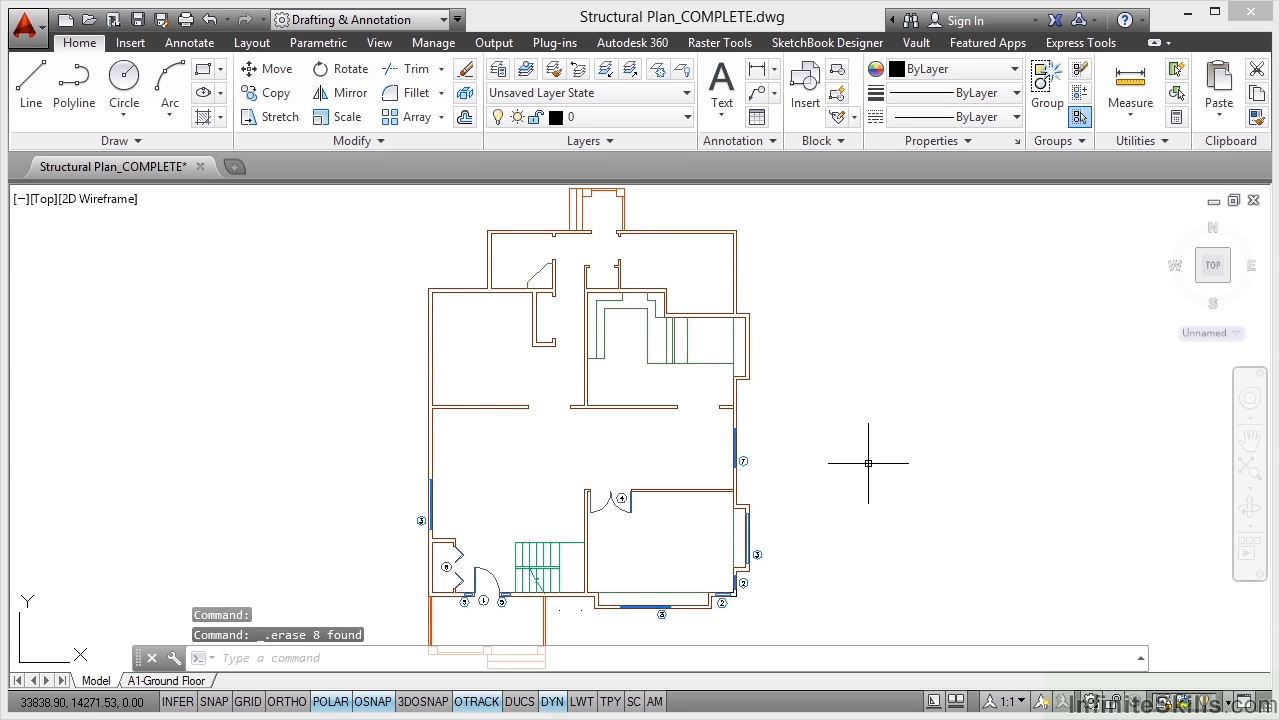
# Erase all remaining windows and doors in the lower half of the plan, including the double door, front door and closet bifold door
pyautogui.moveTo(662, 522); pyautogui.dragTo(687, 433, button='middle')
pyautogui.scroll(2, 686, 436)
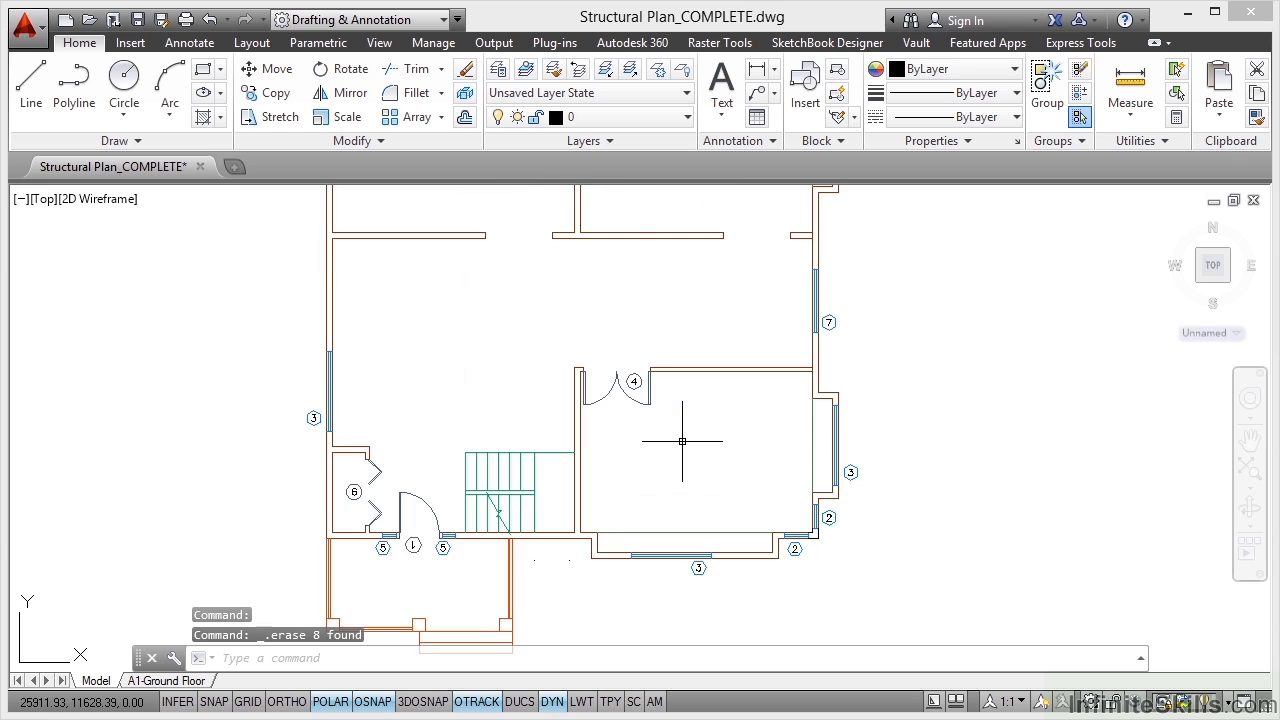
pyautogui.click(830, 321)
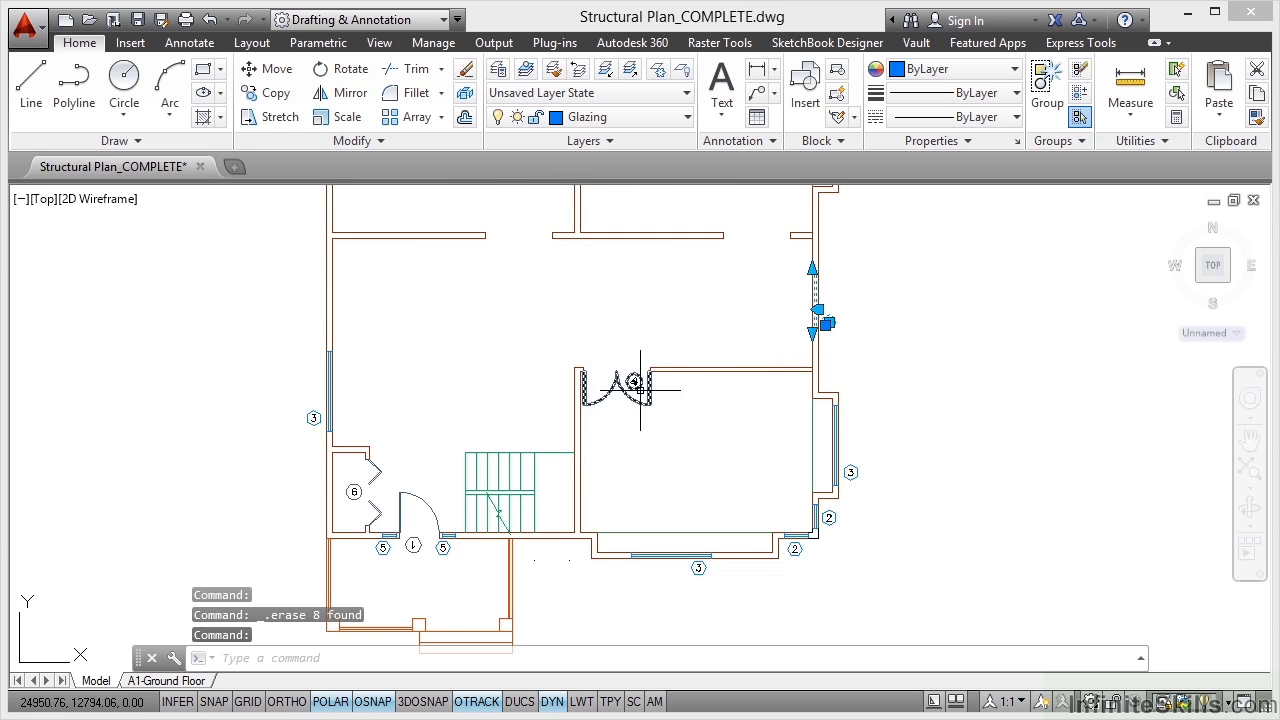
pyautogui.click(578, 362)
pyautogui.click(656, 408)
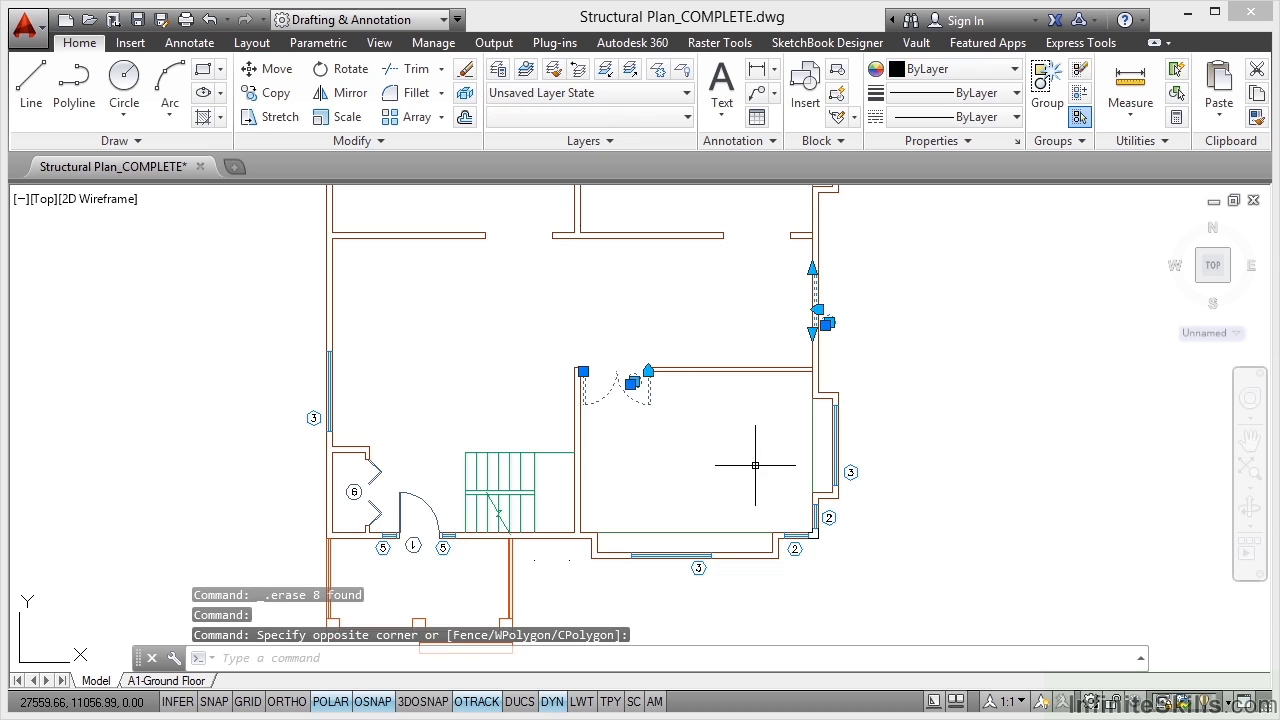
pyautogui.click(850, 474)
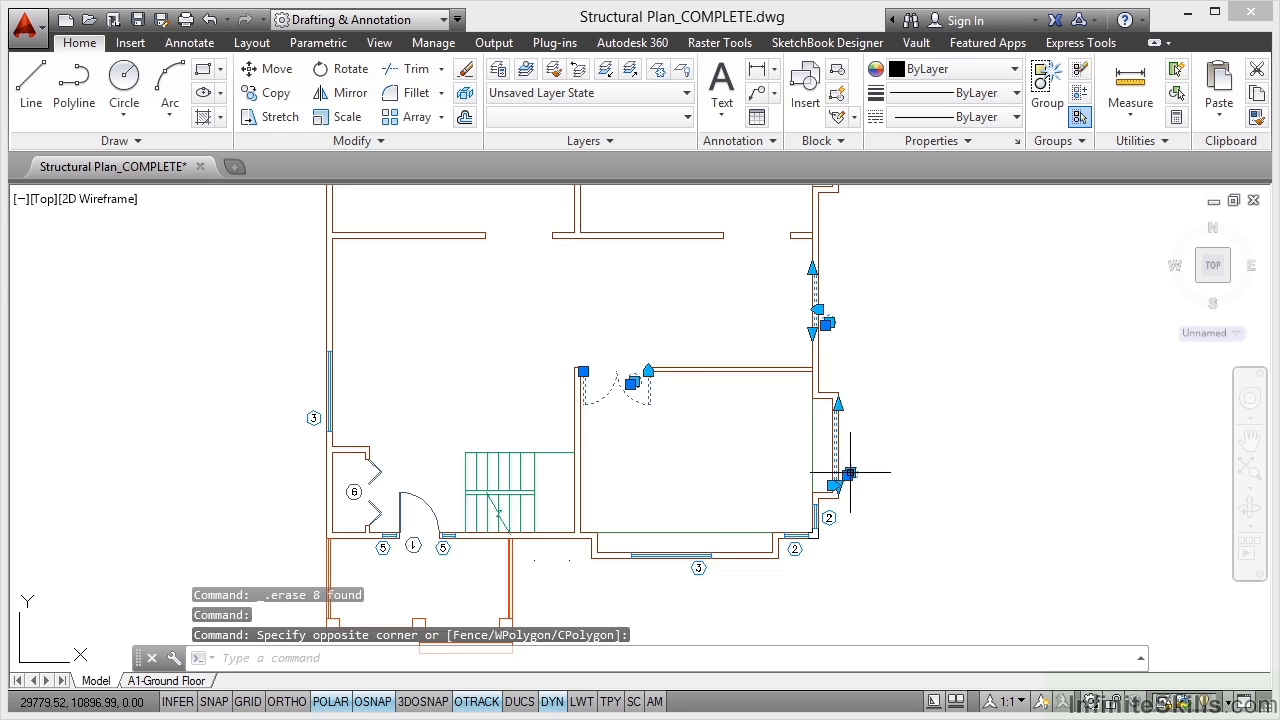
pyautogui.click(832, 524)
pyautogui.click(795, 546)
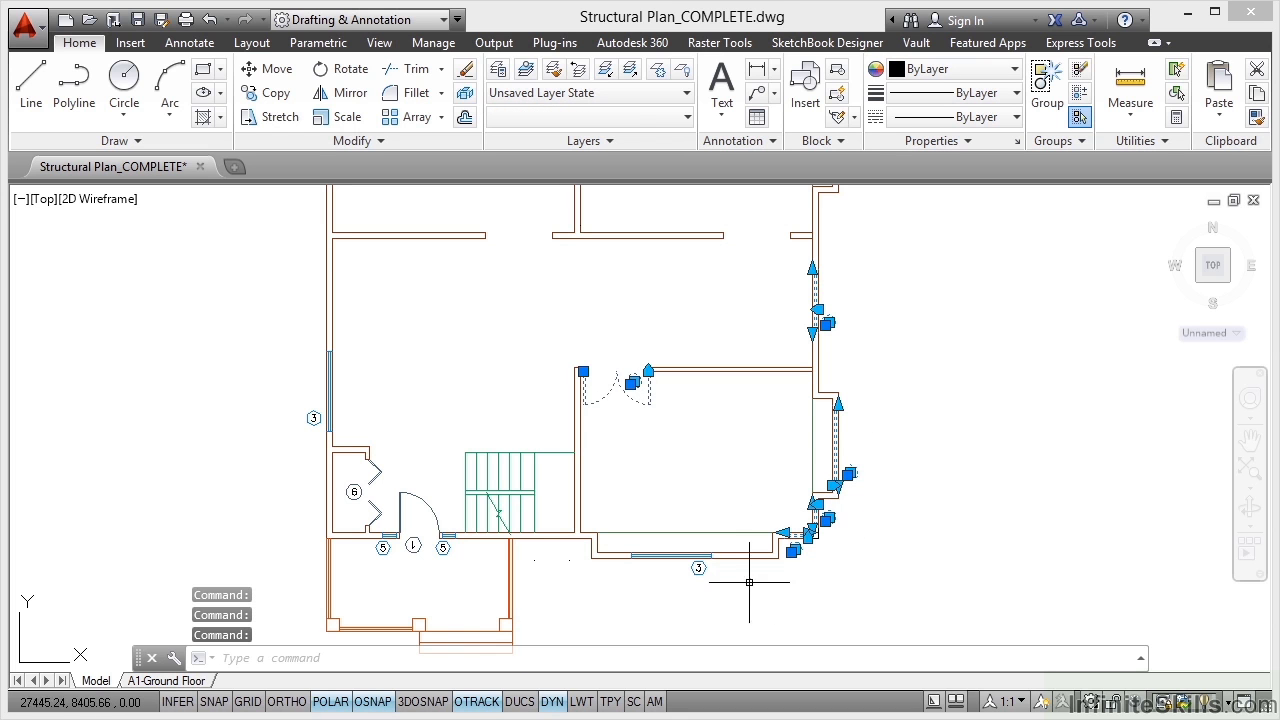
pyautogui.click(694, 558)
pyautogui.click(443, 535)
pyautogui.click(414, 530)
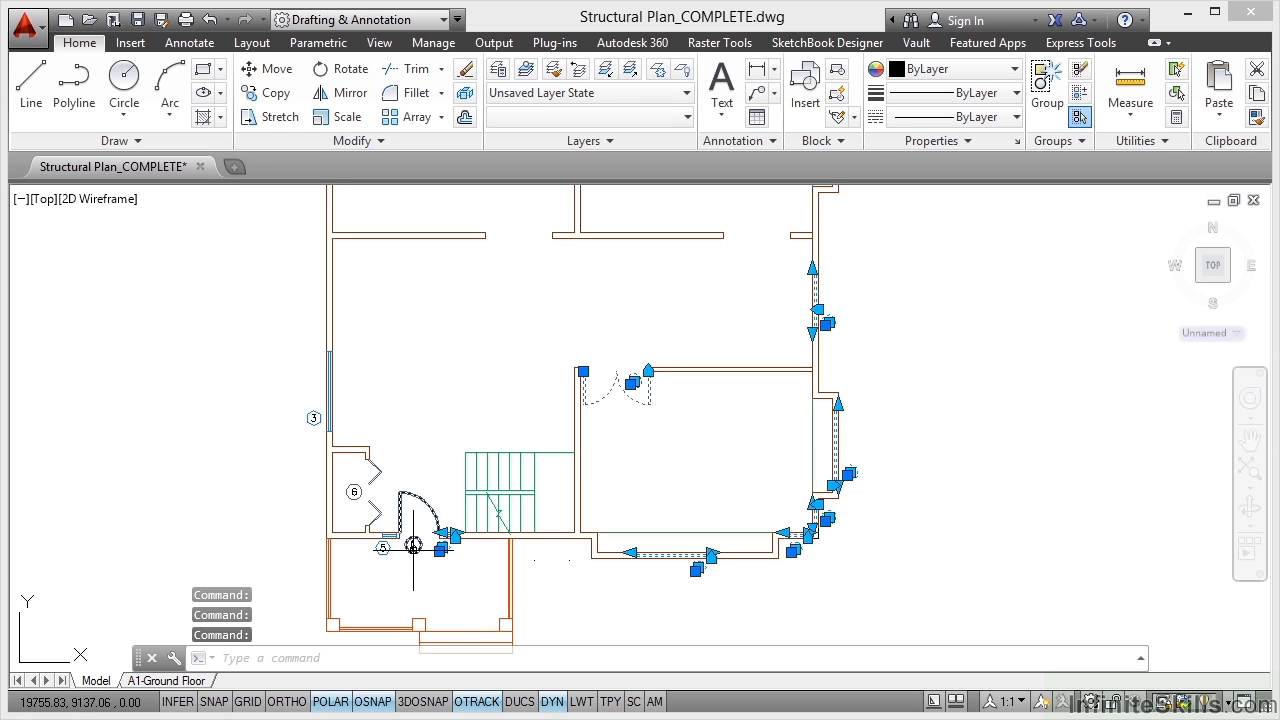
pyautogui.click(356, 490)
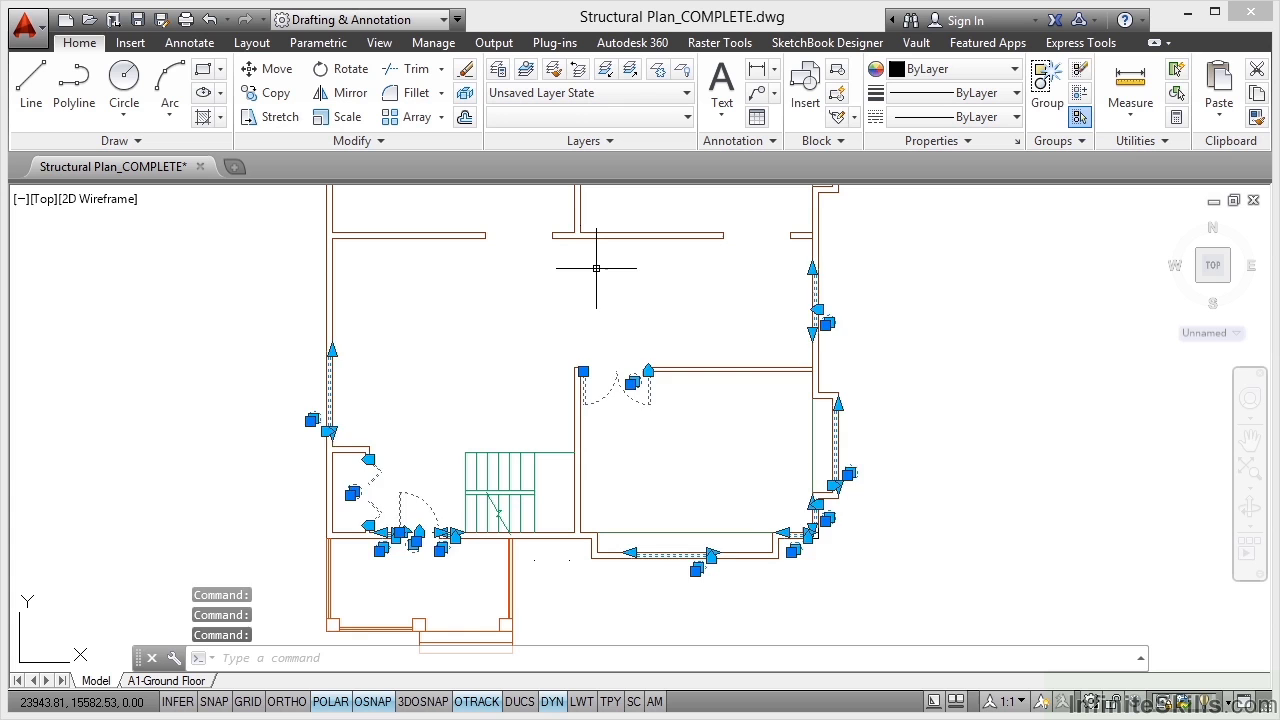
pyautogui.press('Delete')
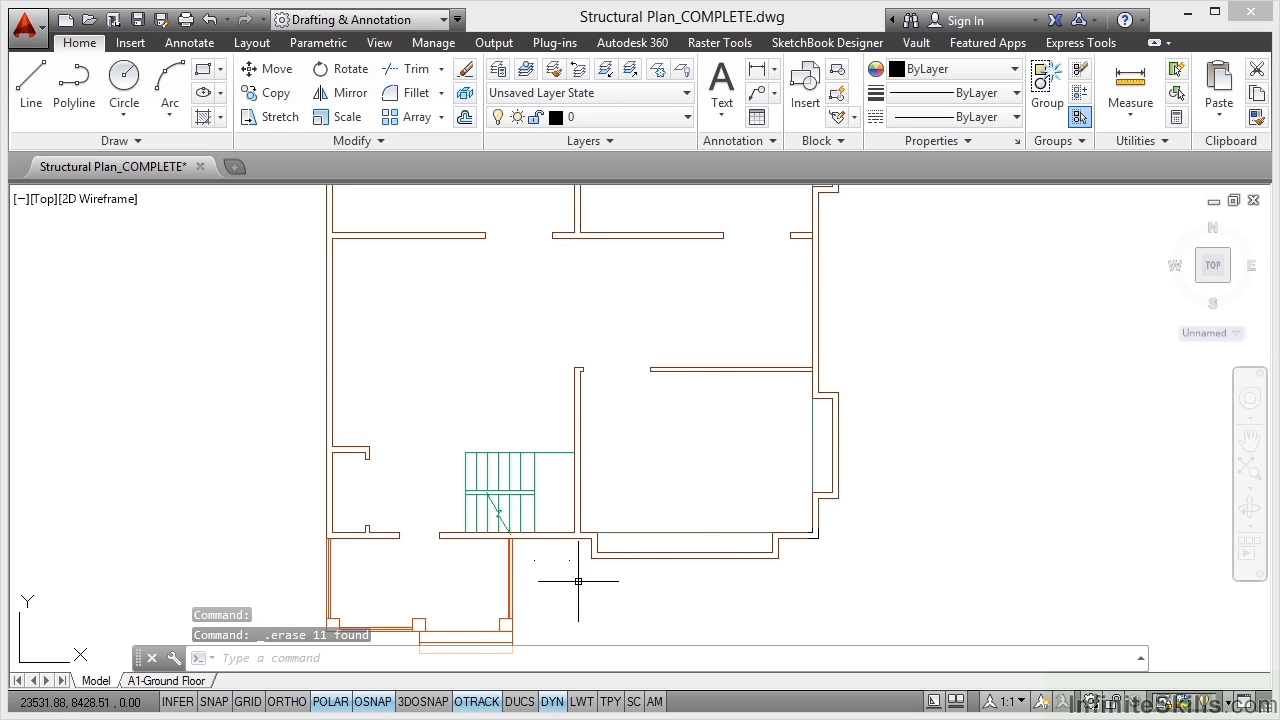
# Erase the two stray points below the front wall and fit the whole floor plan in view
pyautogui.click(715, 588)
pyautogui.click(531, 555)
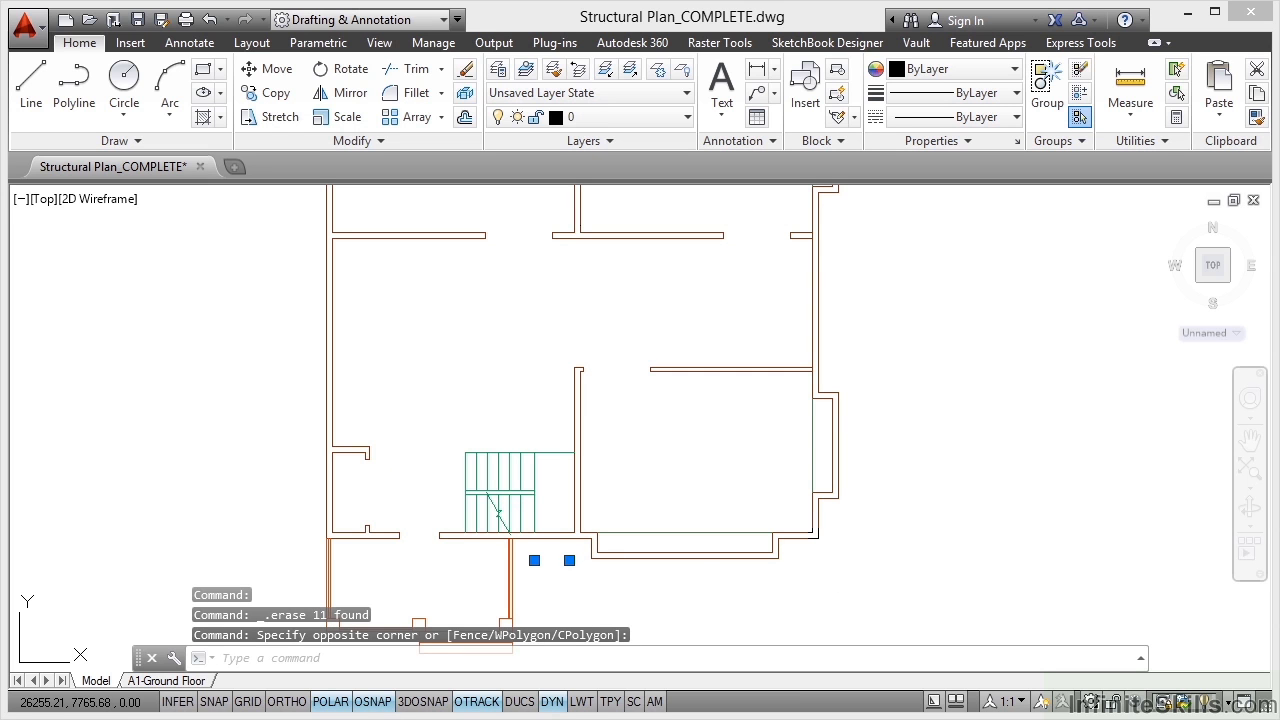
pyautogui.press('Delete')
pyautogui.middleClick(853, 416)
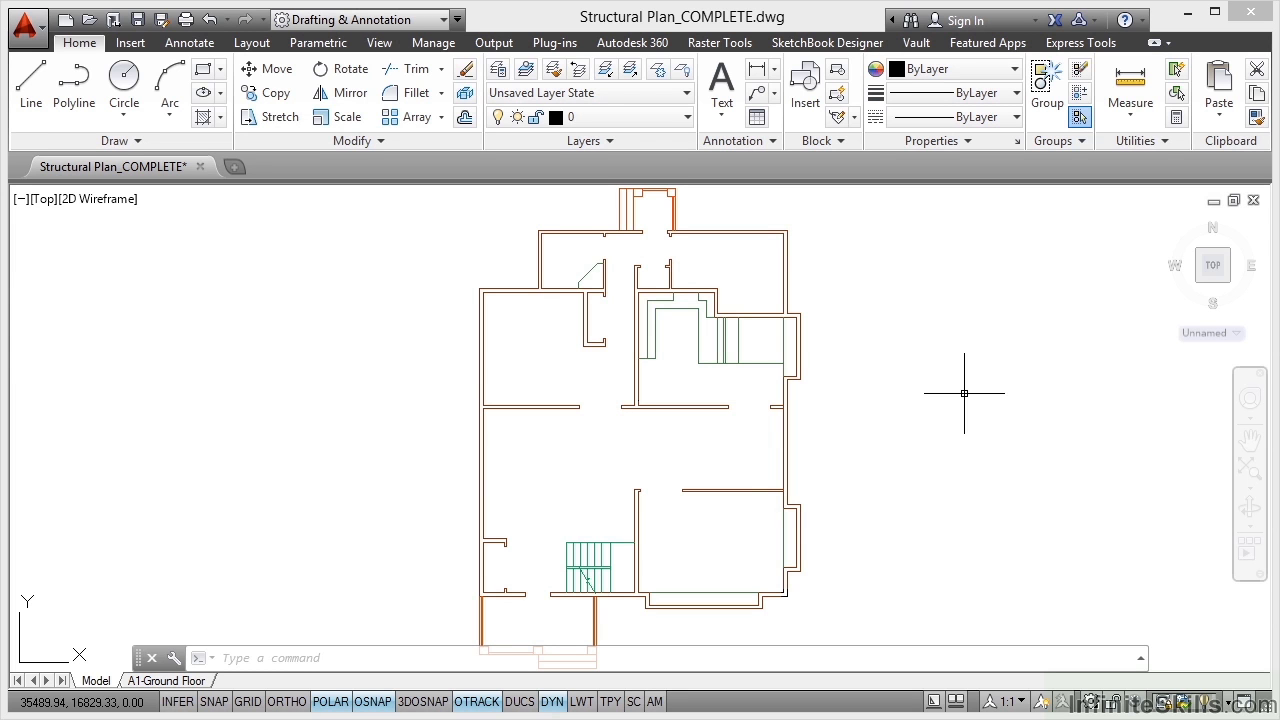
# Purge the unused block definitions from *U26 through Window, with nested items included
pyautogui.write('purge')
pyautogui.press('Return')
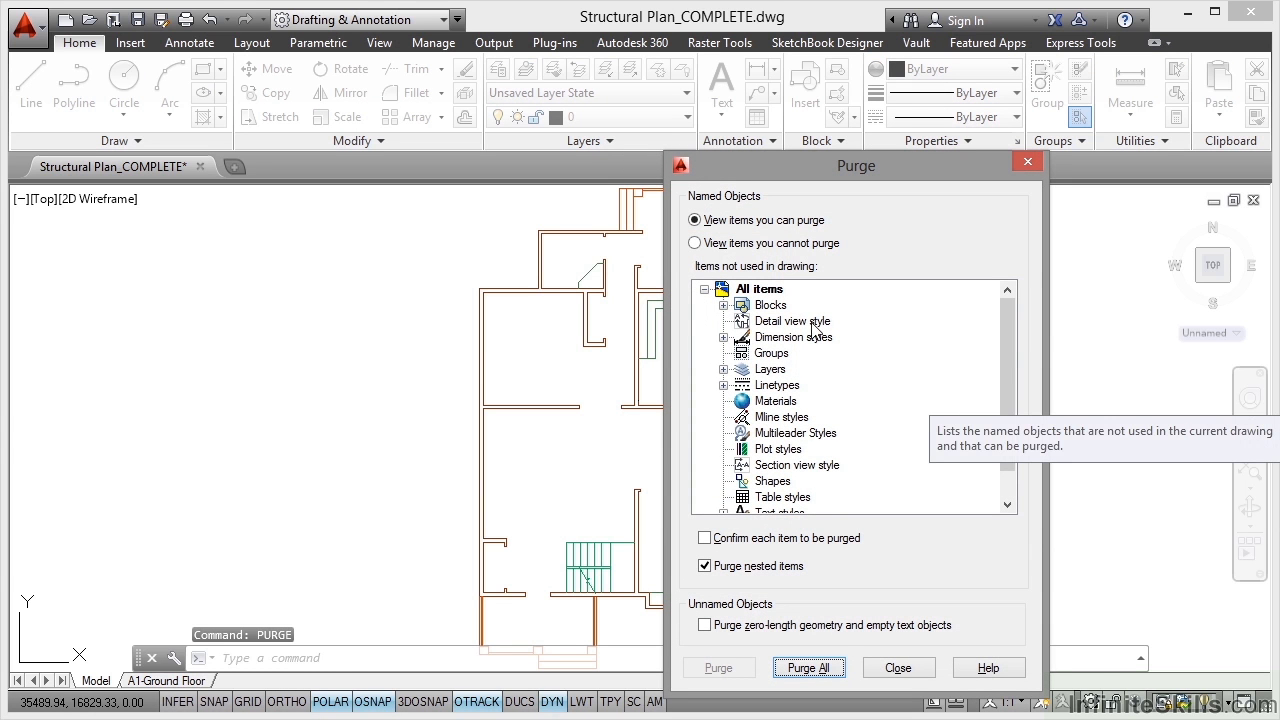
pyautogui.click(695, 220)
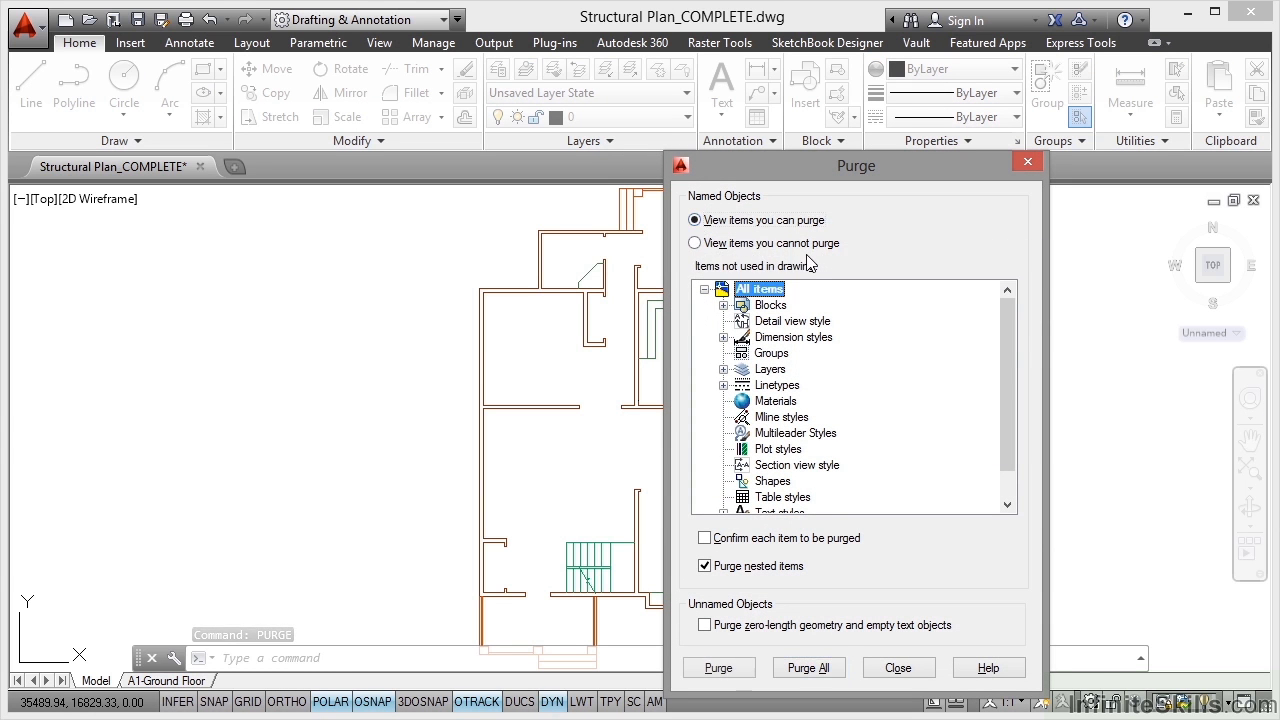
pyautogui.click(724, 305)
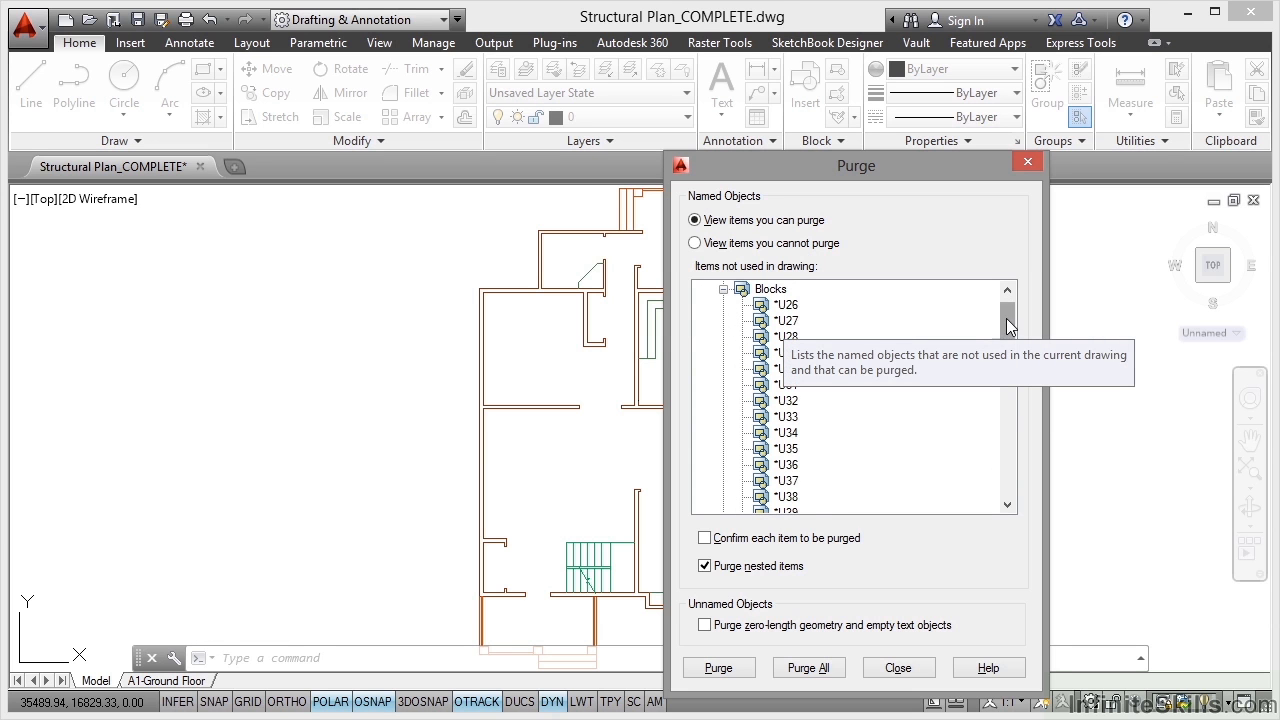
pyautogui.moveTo(1007, 320)
pyautogui.mouseDown()
pyautogui.moveTo(1012, 421)
pyautogui.moveTo(1020, 320)
pyautogui.mouseUp()
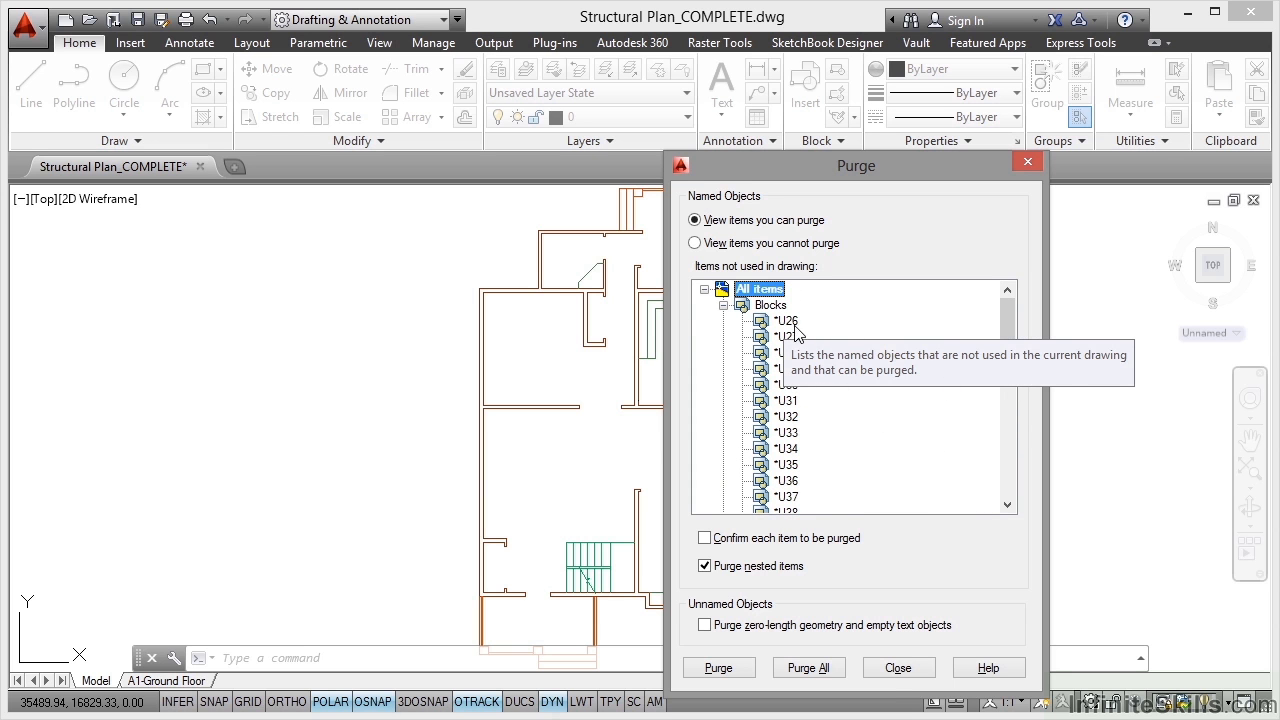
pyautogui.click(1007, 376)
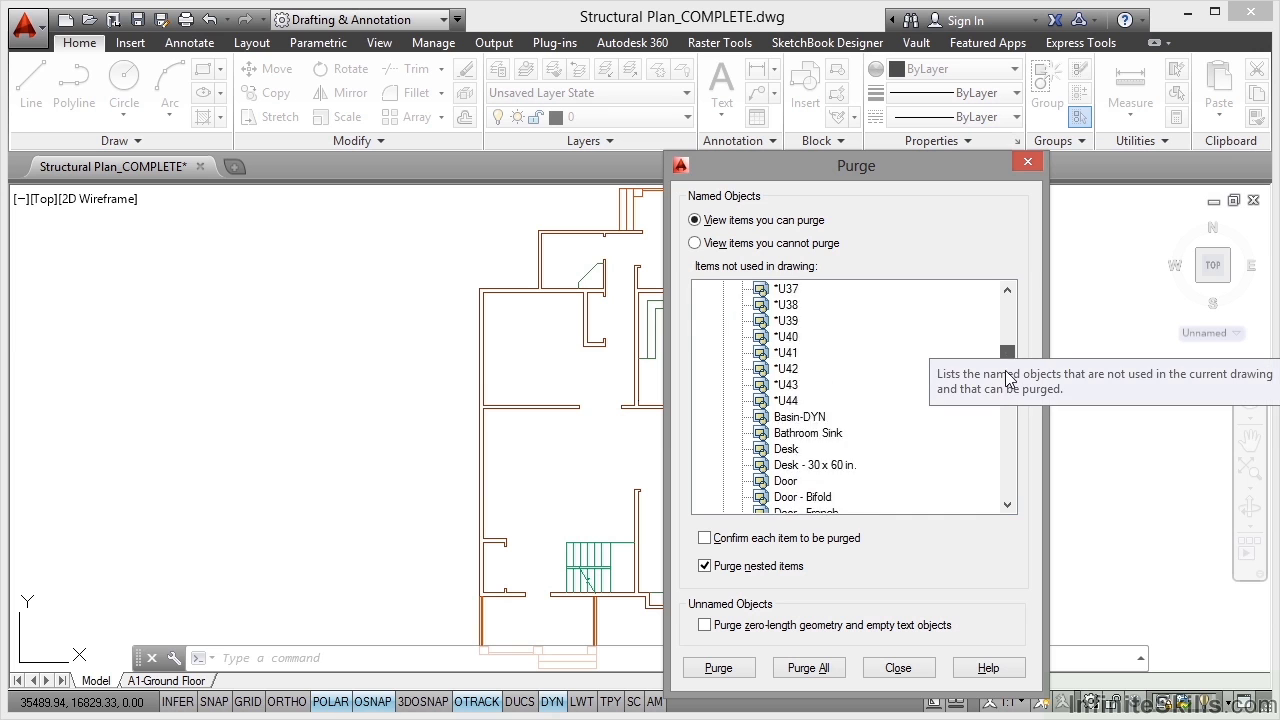
pyautogui.moveTo(1007, 378); pyautogui.dragTo(1012, 409)
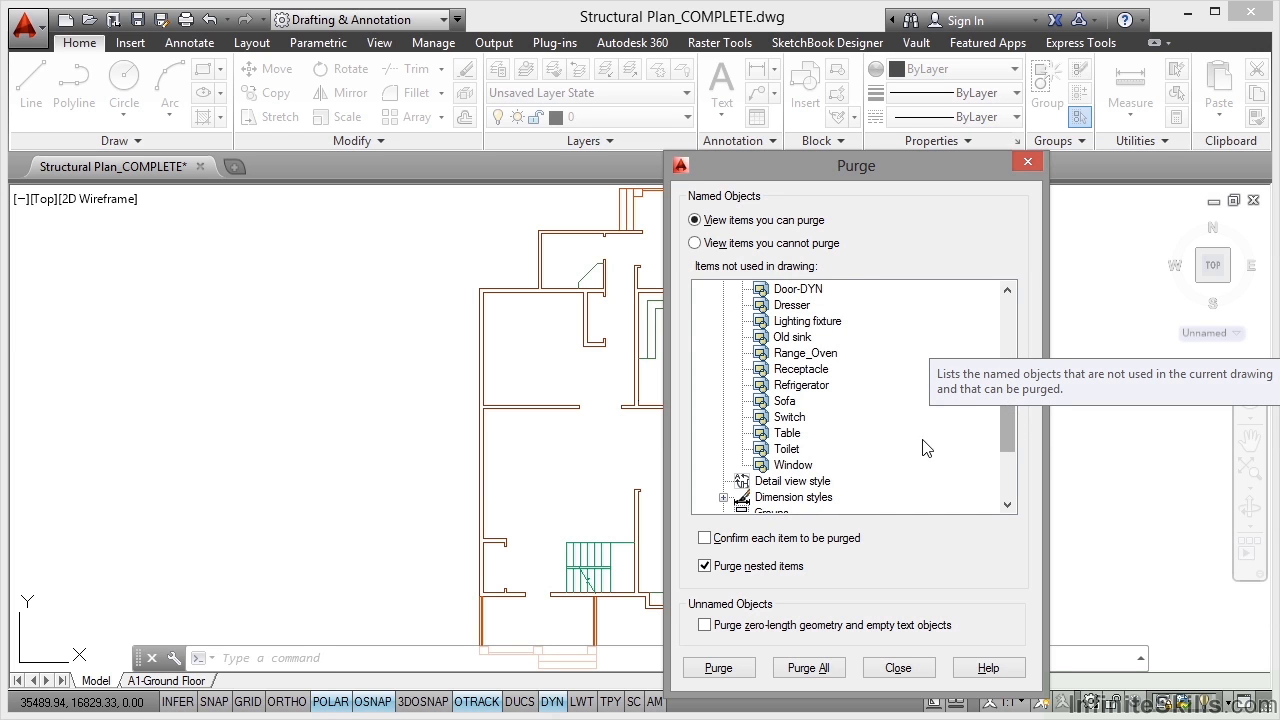
pyautogui.keyDown('shift'); pyautogui.click(810, 466); pyautogui.keyUp('shift')
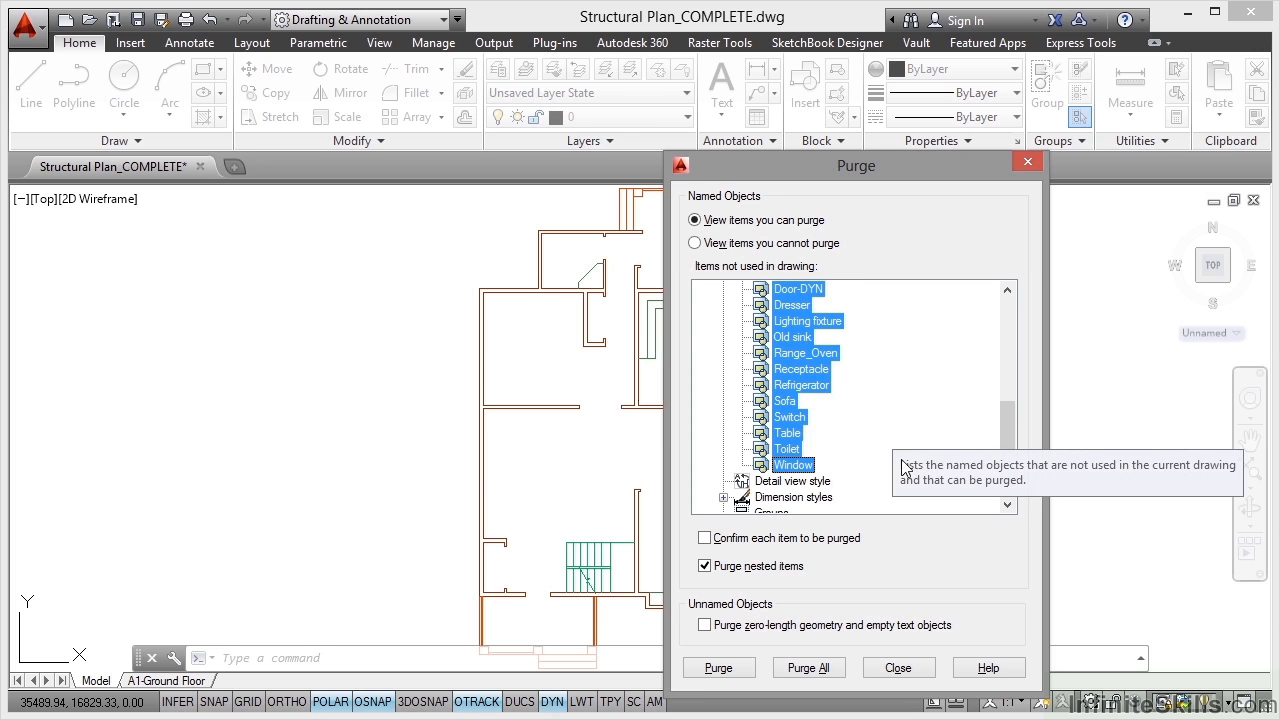
pyautogui.click(741, 672)
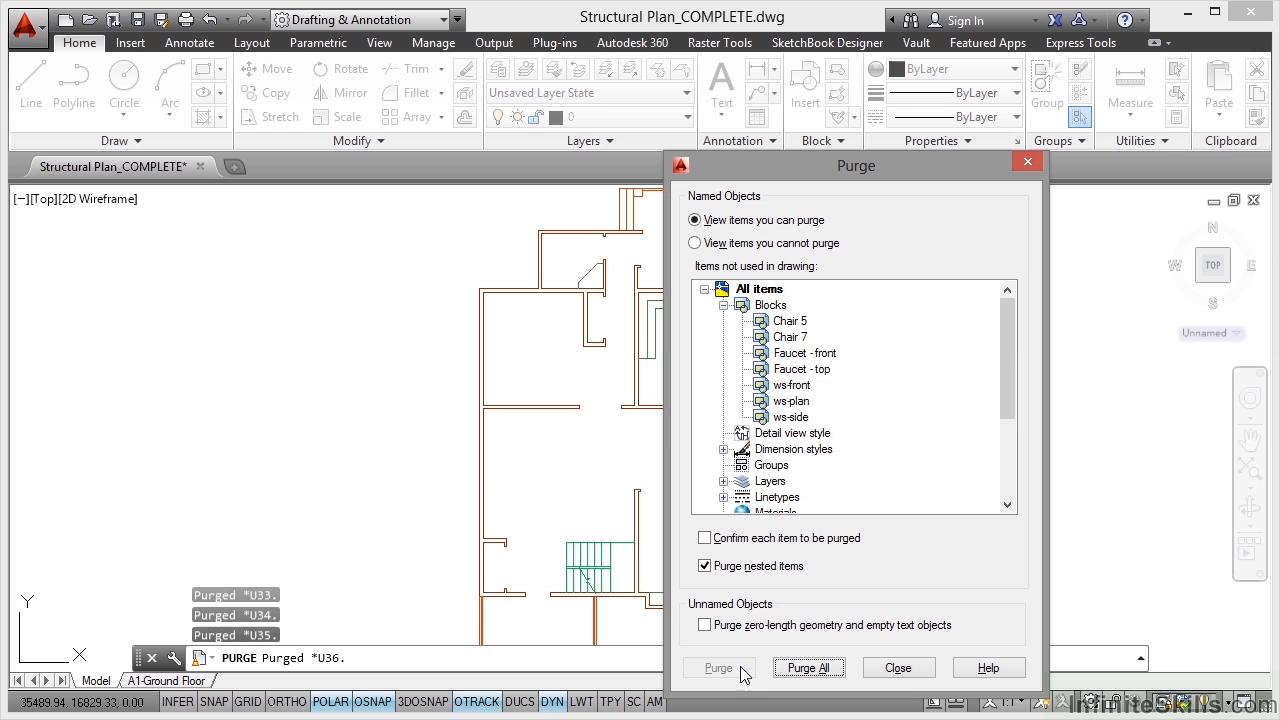
# Purge the remaining unused block definitions from Chair 5 through ws-side
pyautogui.click(792, 321)
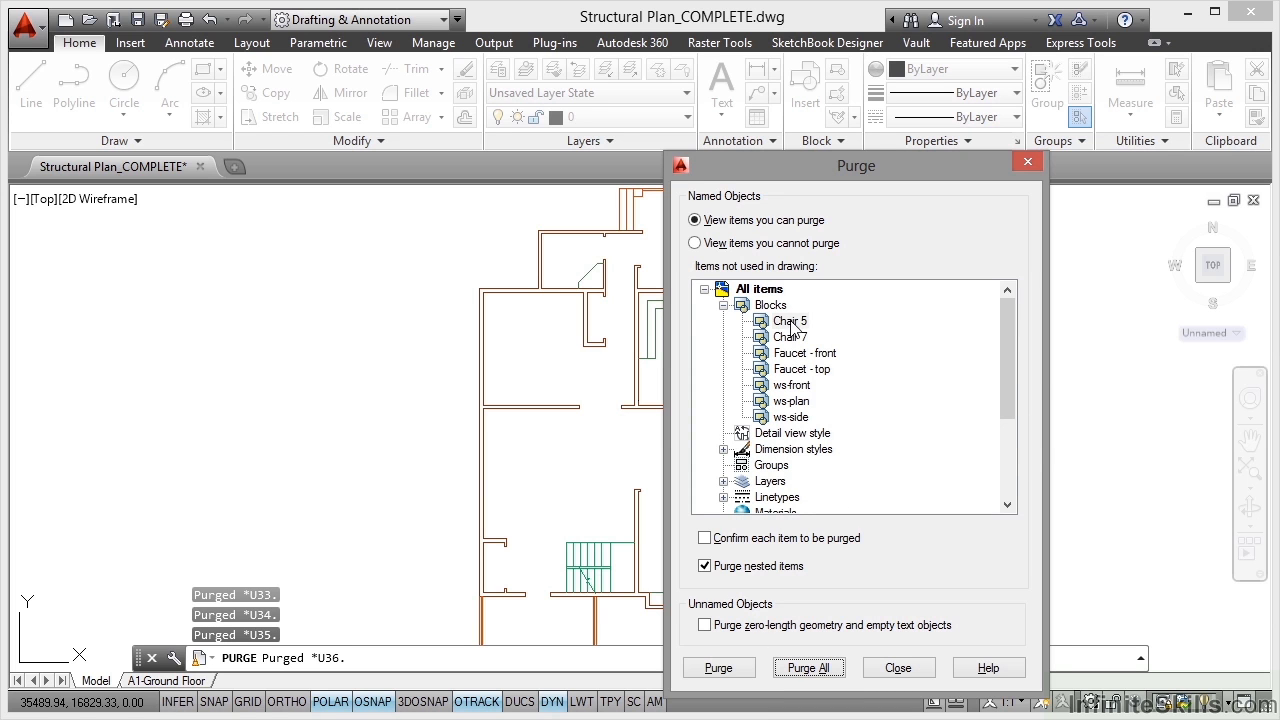
pyautogui.keyDown('shift'); pyautogui.click(800, 418); pyautogui.keyUp('shift')
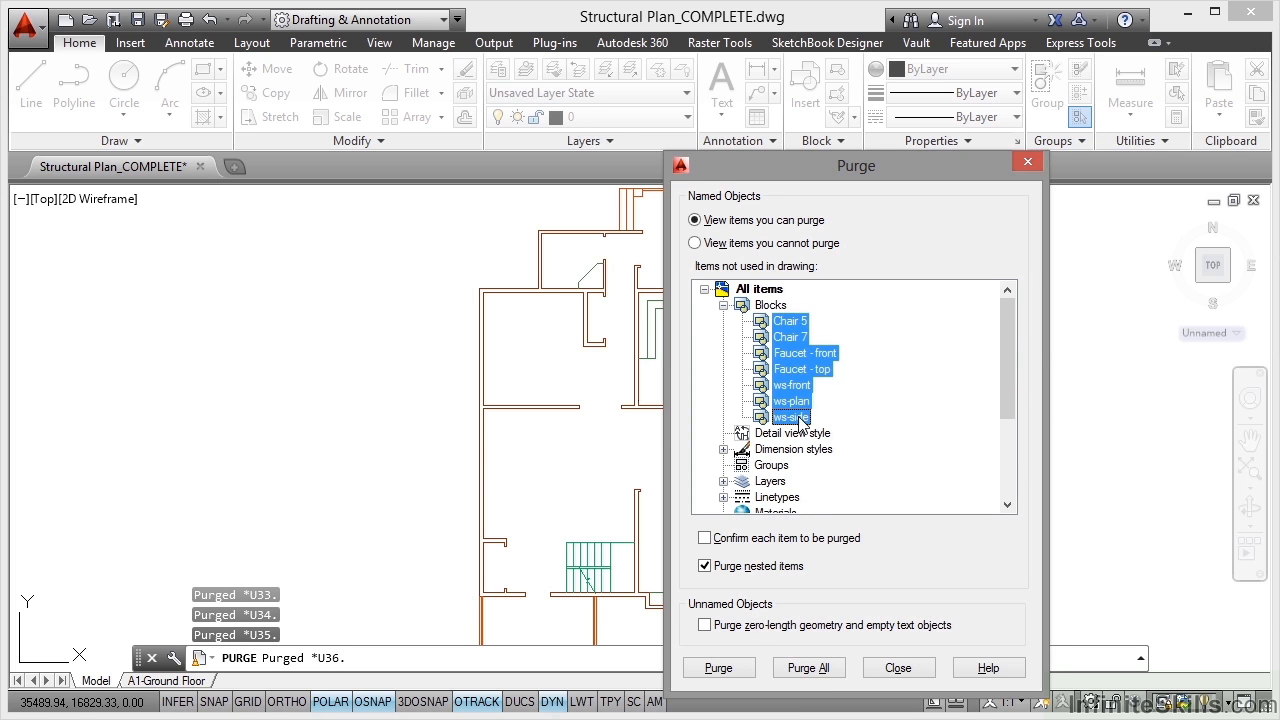
pyautogui.click(741, 670)
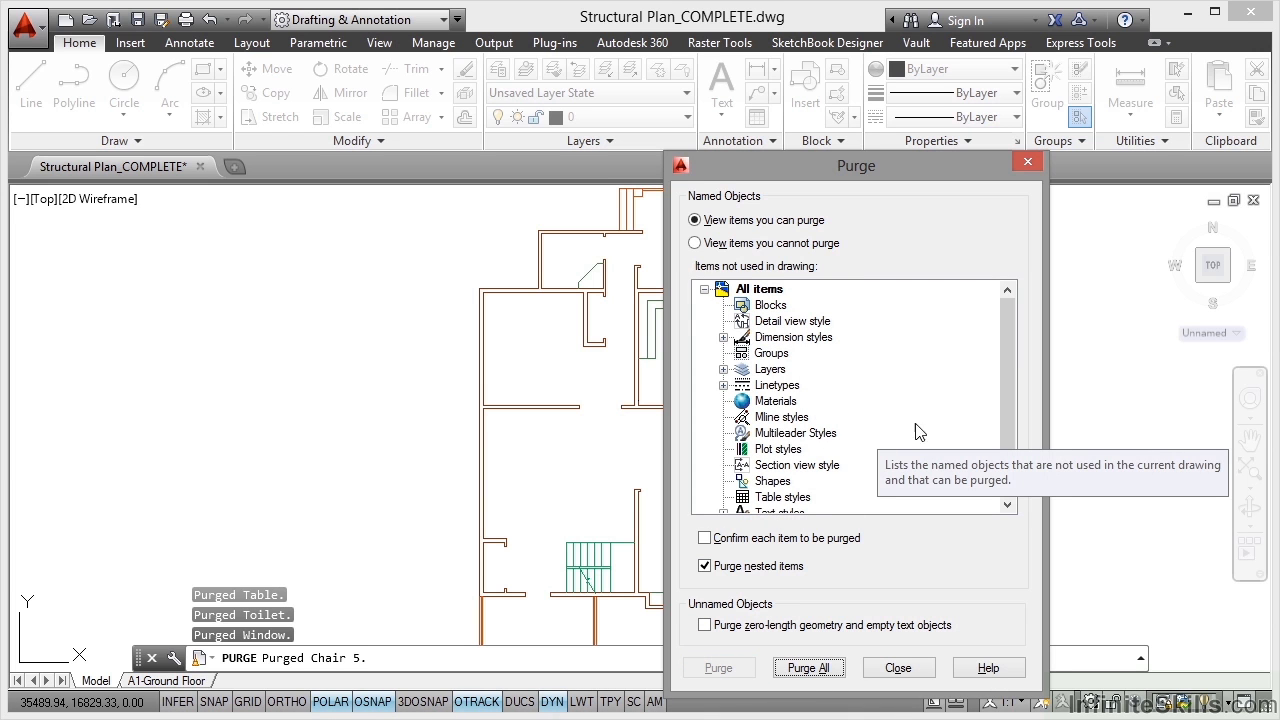
# Purge all unused layers from Appliances through XREFS and close the Purge dialog
pyautogui.click(723, 369)
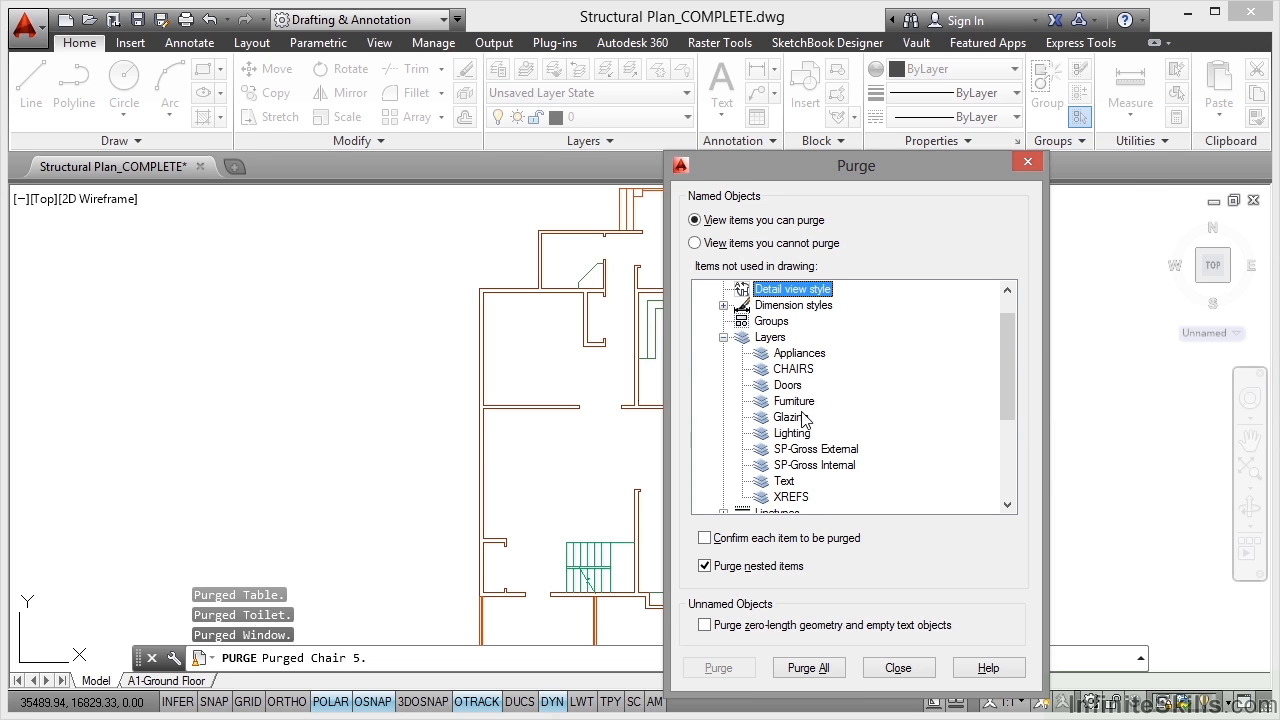
pyautogui.click(802, 356)
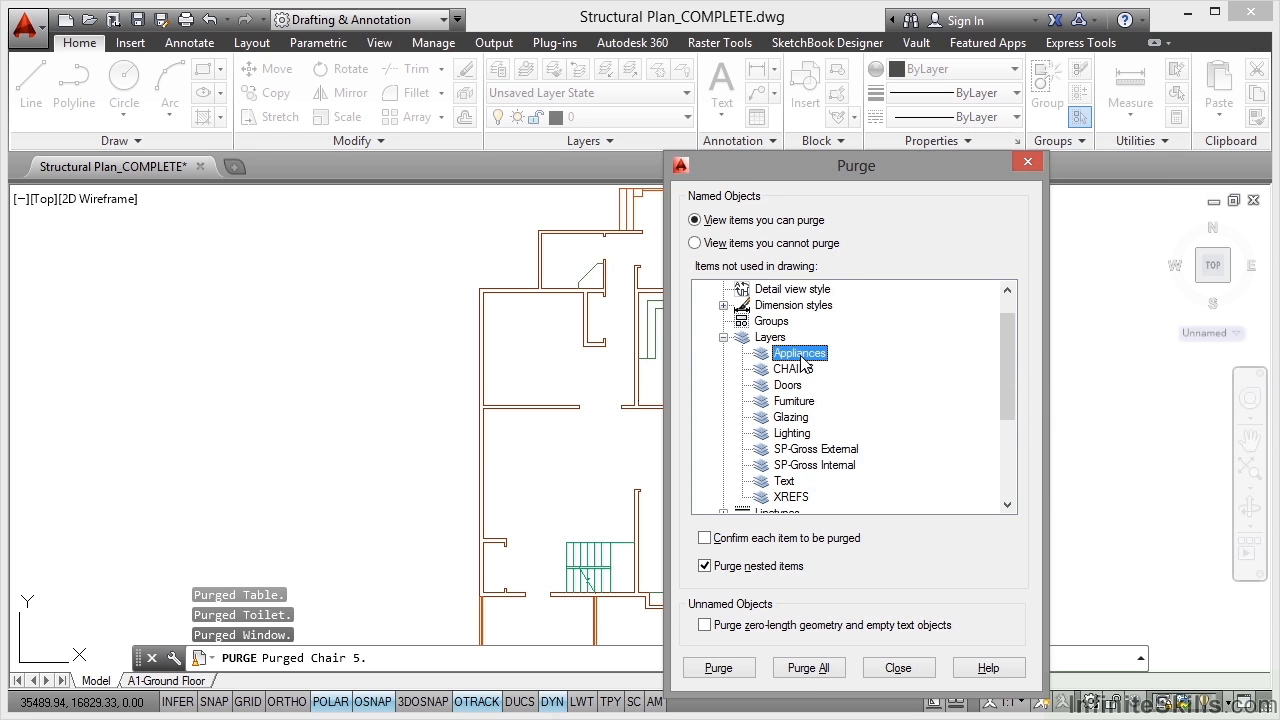
pyautogui.keyDown('shift'); pyautogui.click(806, 498); pyautogui.keyUp('shift')
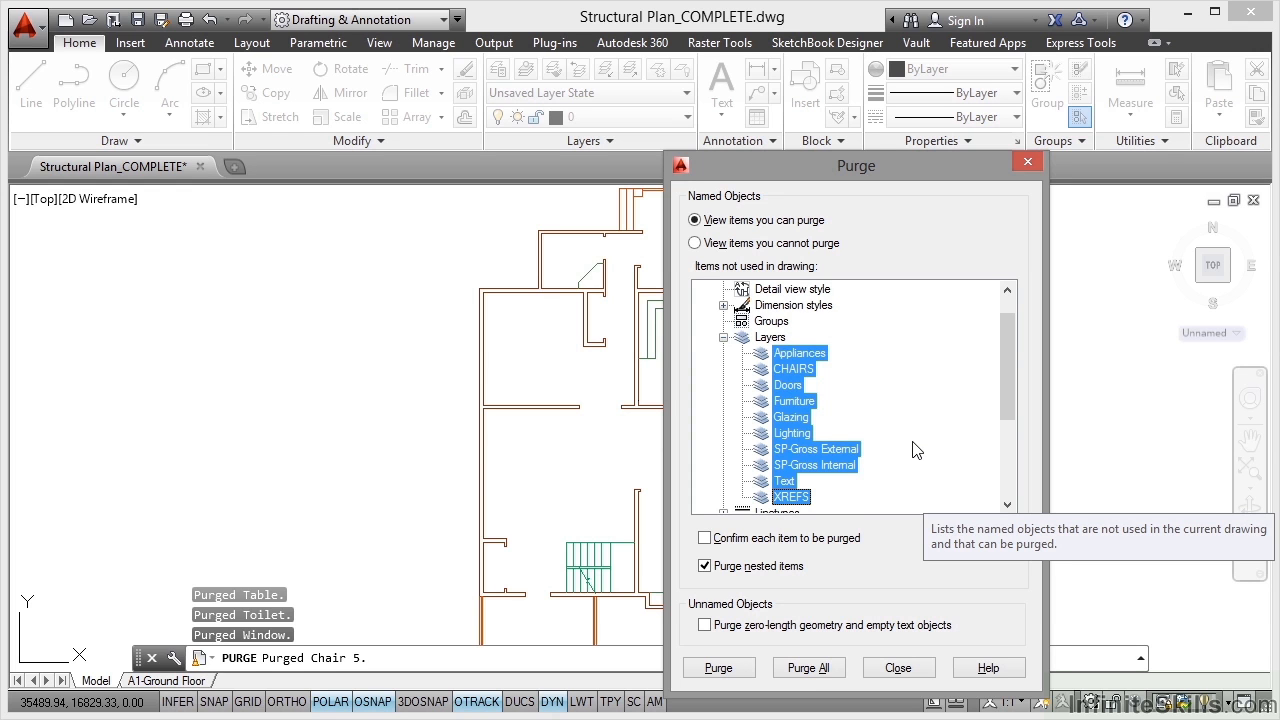
pyautogui.click(733, 670)
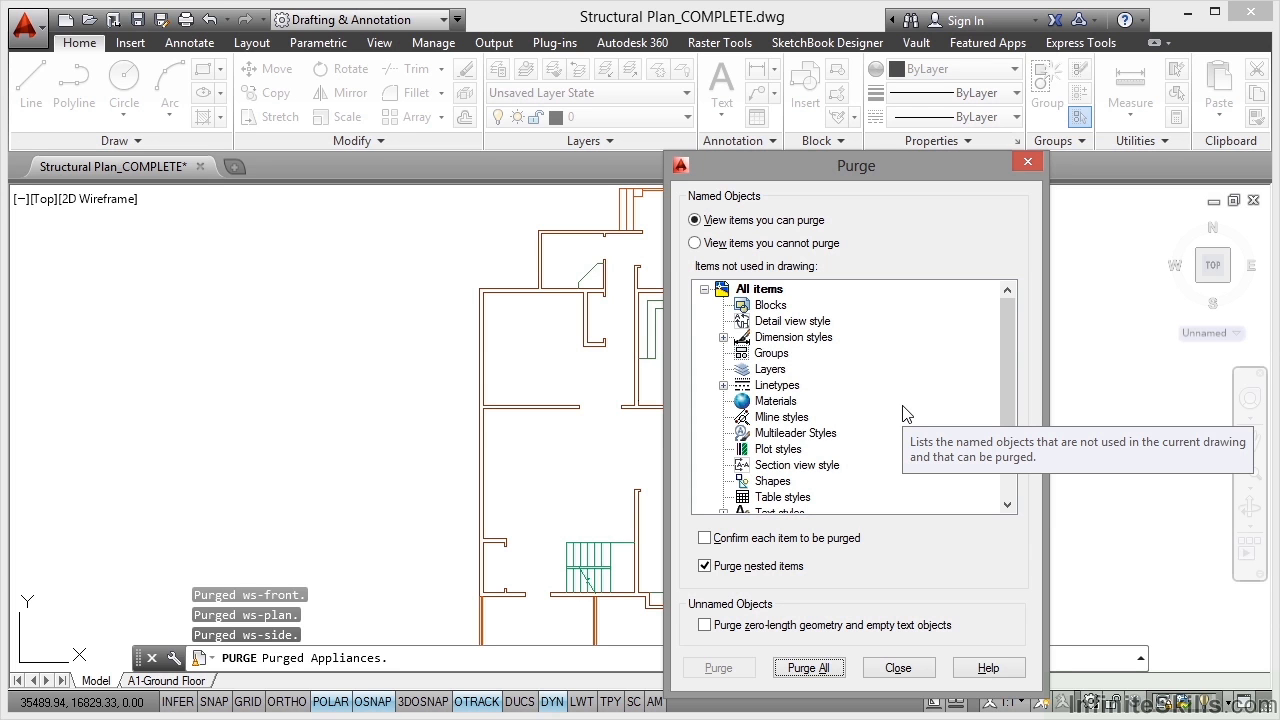
pyautogui.click(900, 668)
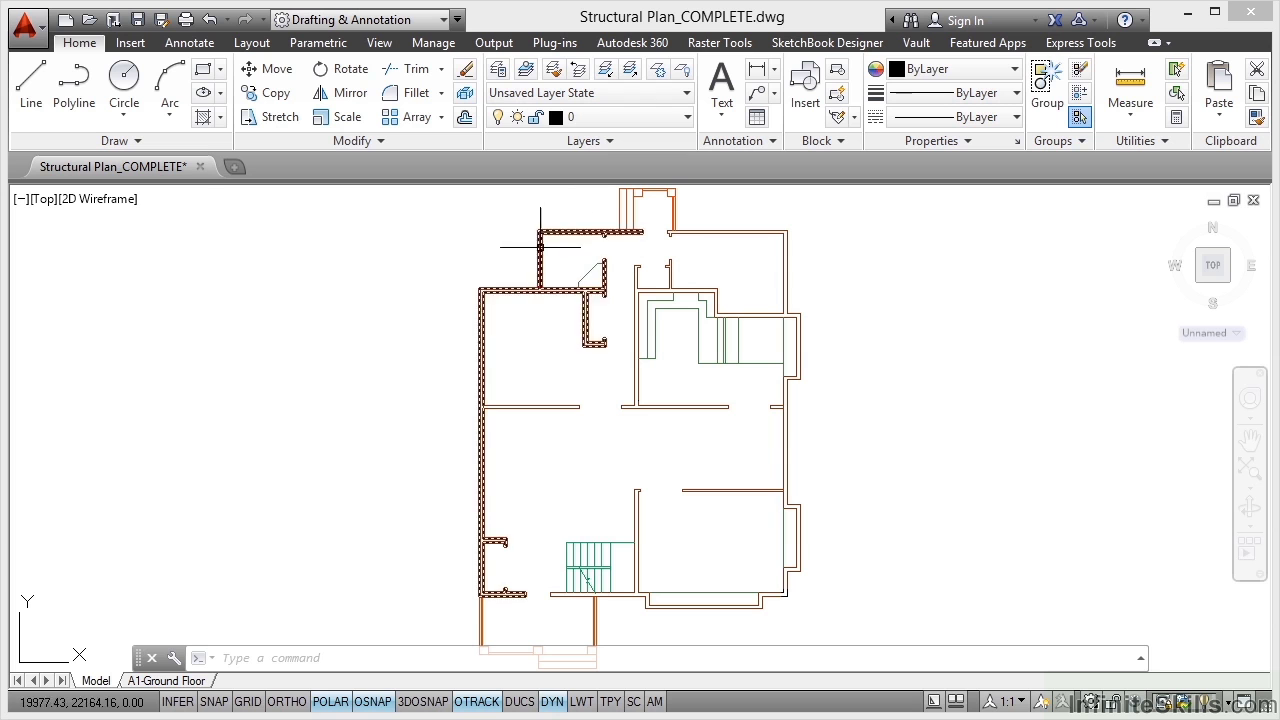